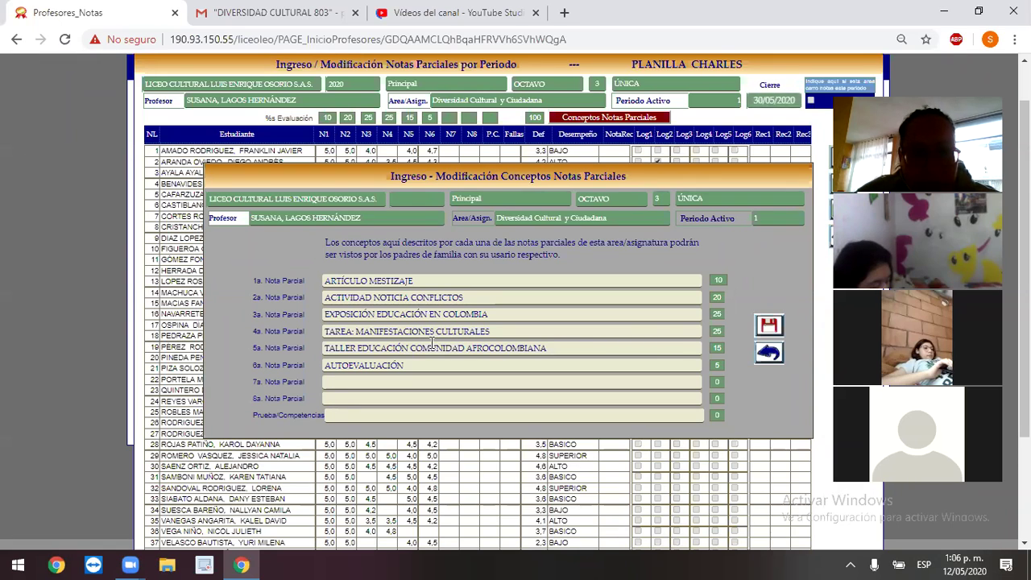
Save the partial-grade concepts, and find the row 1 student's emails in Gmail to view the first word-search screenshot
{"action": "left_click", "coordinate": [769, 325]}
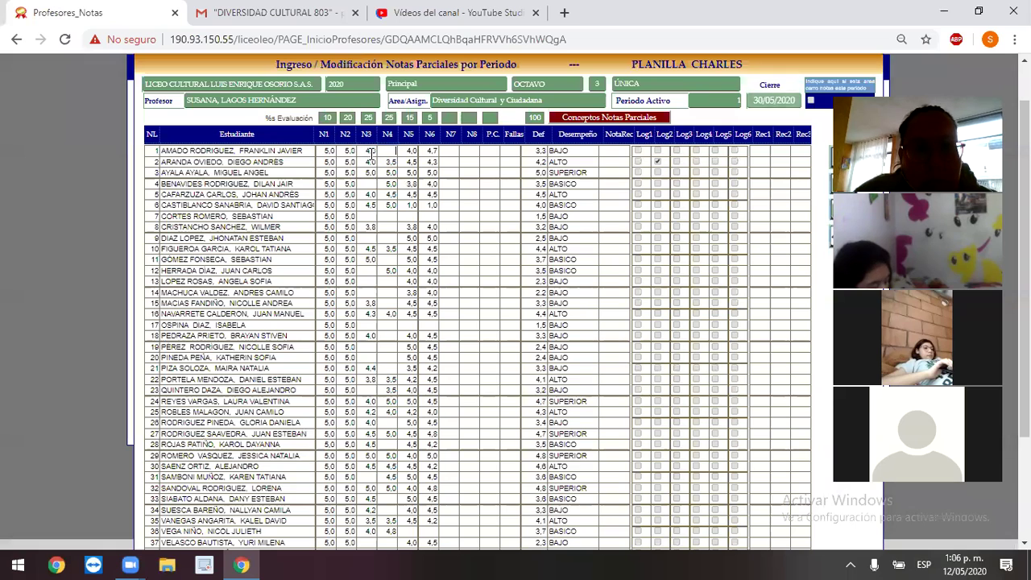
{"action": "left_click", "coordinate": [278, 12]}
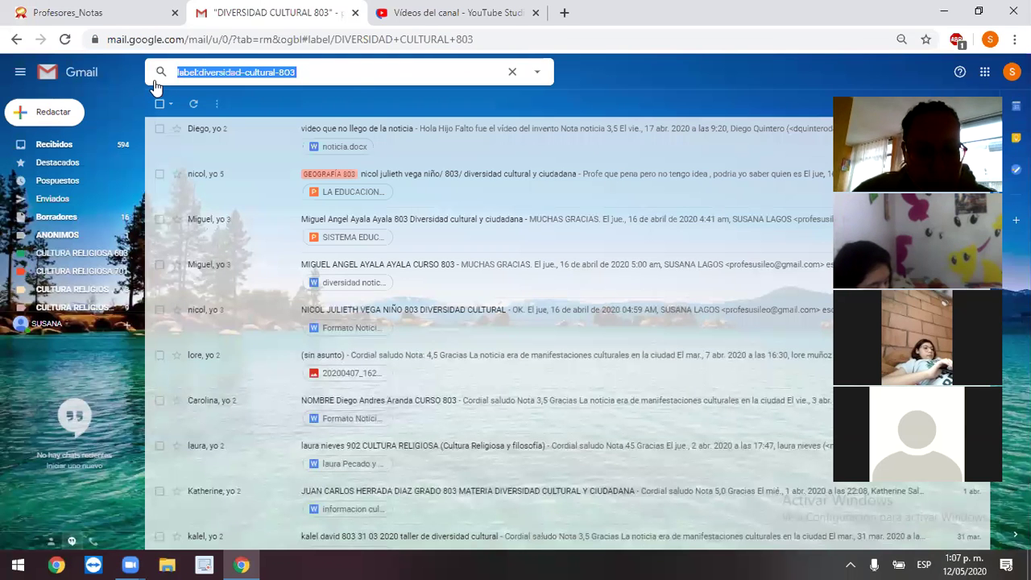
{"action": "type", "text": "frankli"}
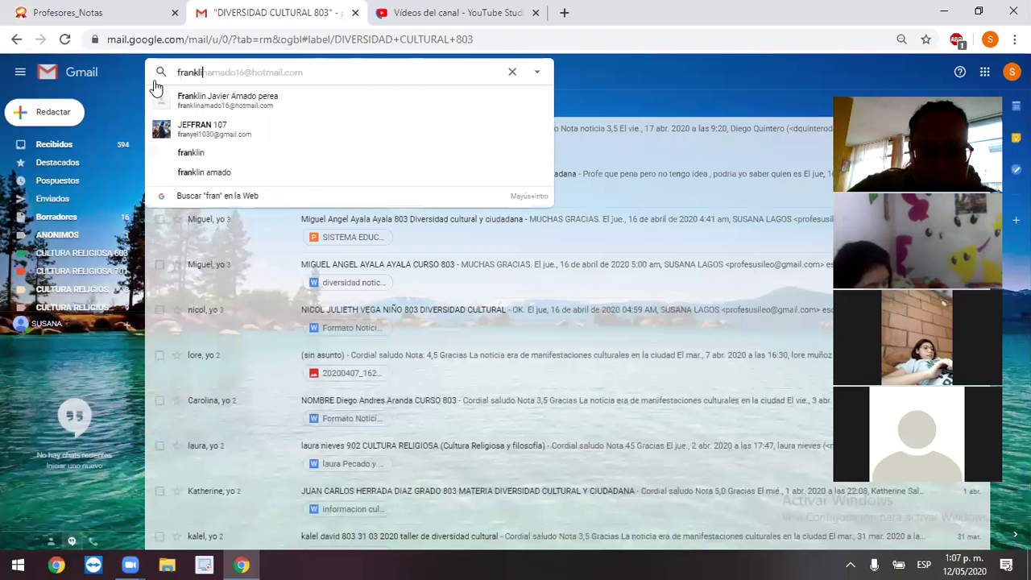
{"action": "type", "text": "n"}
{"action": "left_click", "coordinate": [268, 98]}
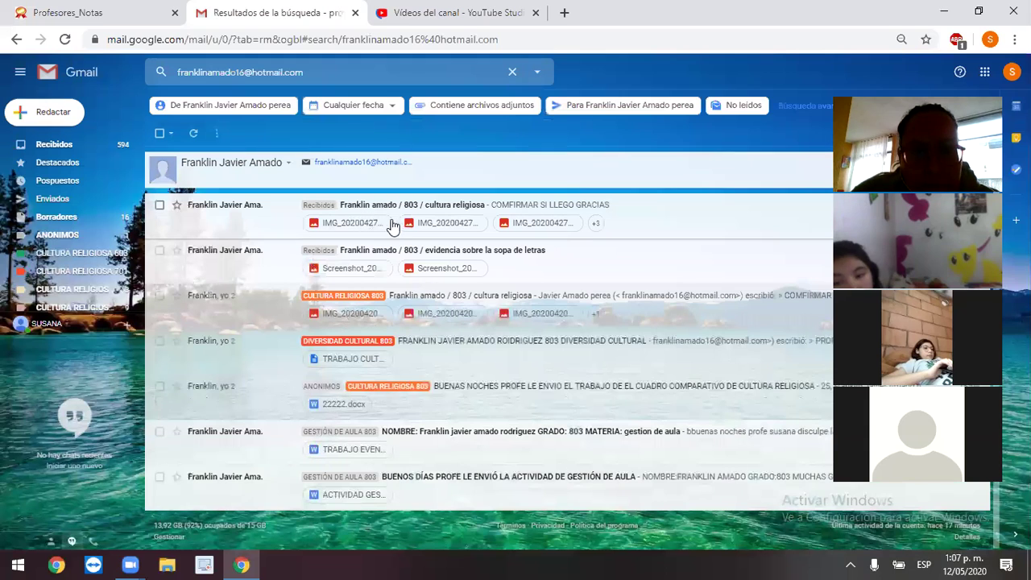
{"action": "left_click", "coordinate": [330, 266]}
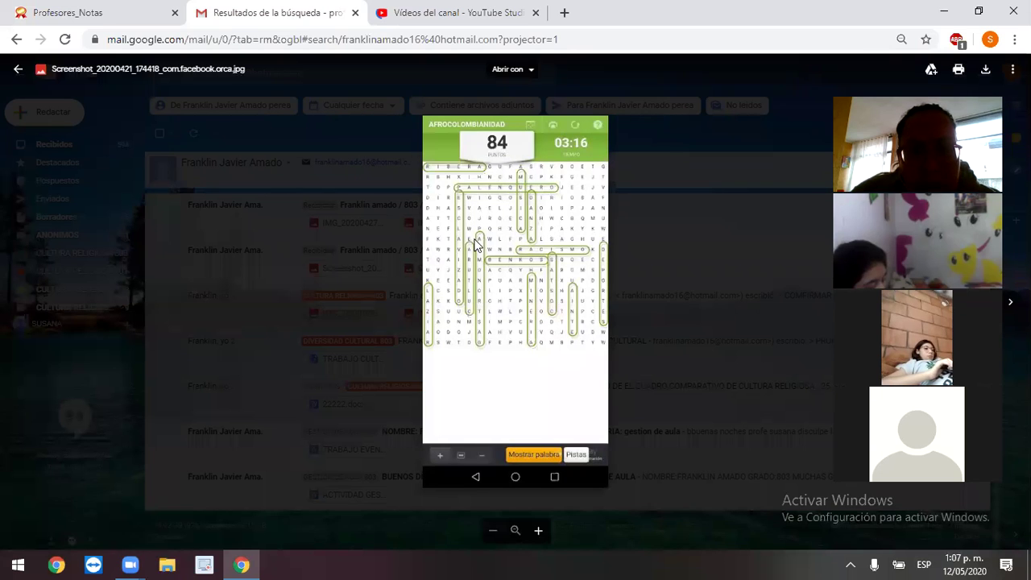
Set the N4 grade of the student in row 1 of the grade sheet to 5.0
{"action": "left_click", "coordinate": [135, 10]}
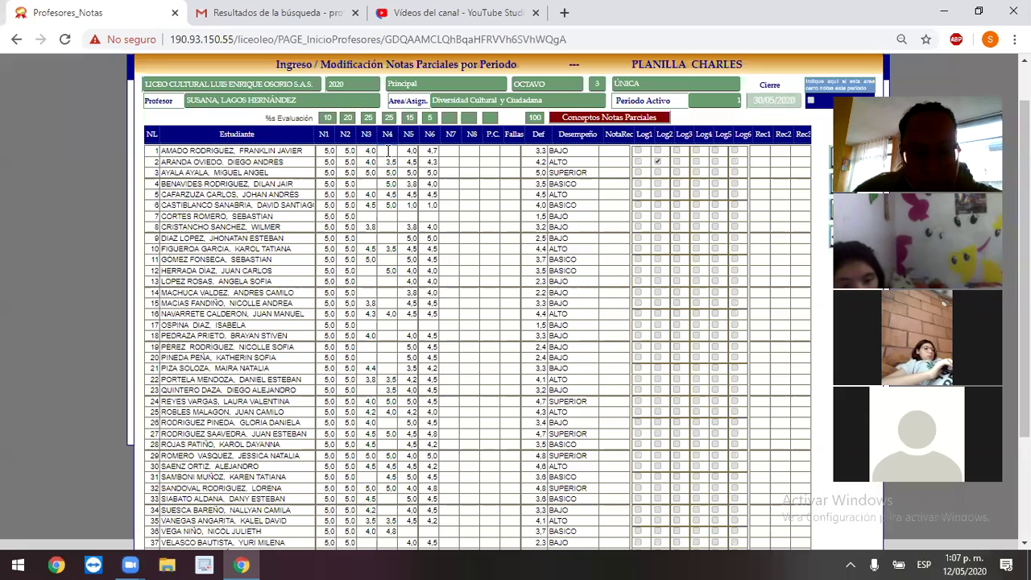
{"action": "left_click", "coordinate": [392, 151]}
{"action": "type", "text": "5"}
{"action": "key", "text": "Return"}
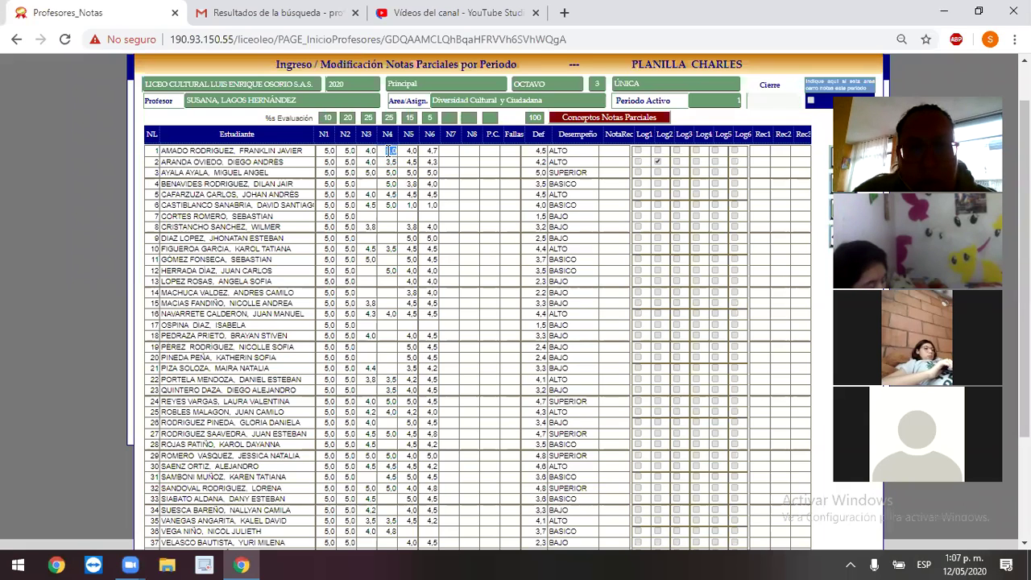
Review the partial grades of the student in row 1 and of the next students in the sheet
{"action": "key", "text": "shift+Tab"}
{"action": "key", "text": "shift+Tab"}
{"action": "key", "text": "shift+Tab"}
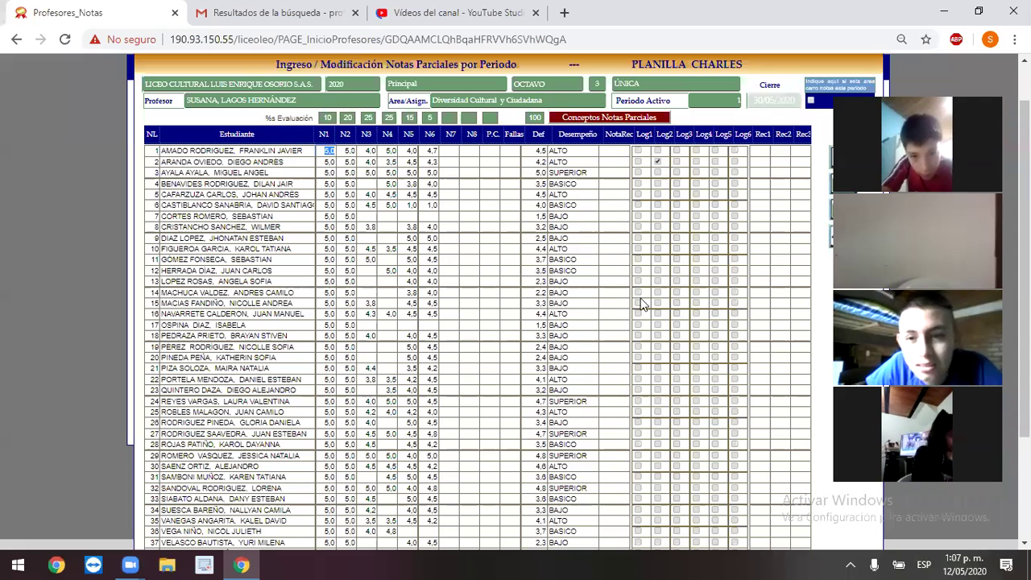
{"action": "key", "text": "Tab"}
{"action": "key", "text": "Tab"}
{"action": "key", "text": "Tab"}
{"action": "key", "text": "Tab"}
{"action": "key", "text": "Tab"}
{"action": "key", "text": "Tab"}
{"action": "key", "text": "Tab"}
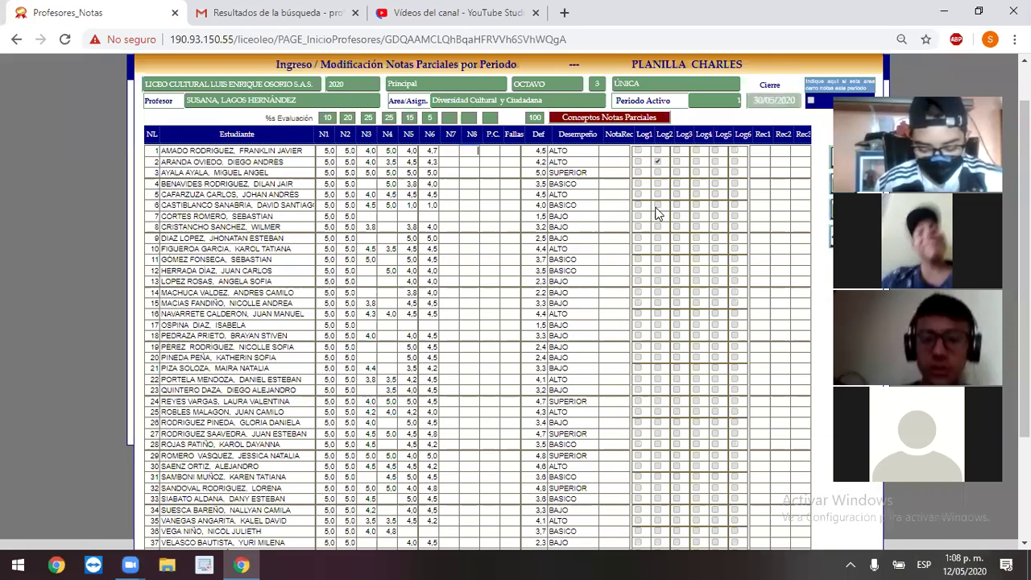
{"action": "left_click", "coordinate": [403, 170]}
{"action": "key", "text": "Up"}
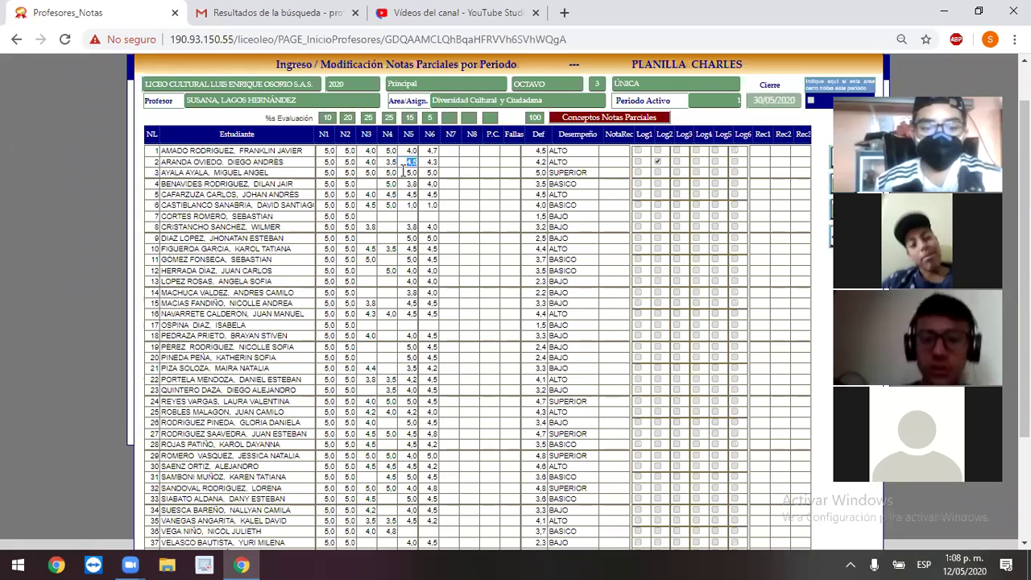
{"action": "key", "text": "Down"}
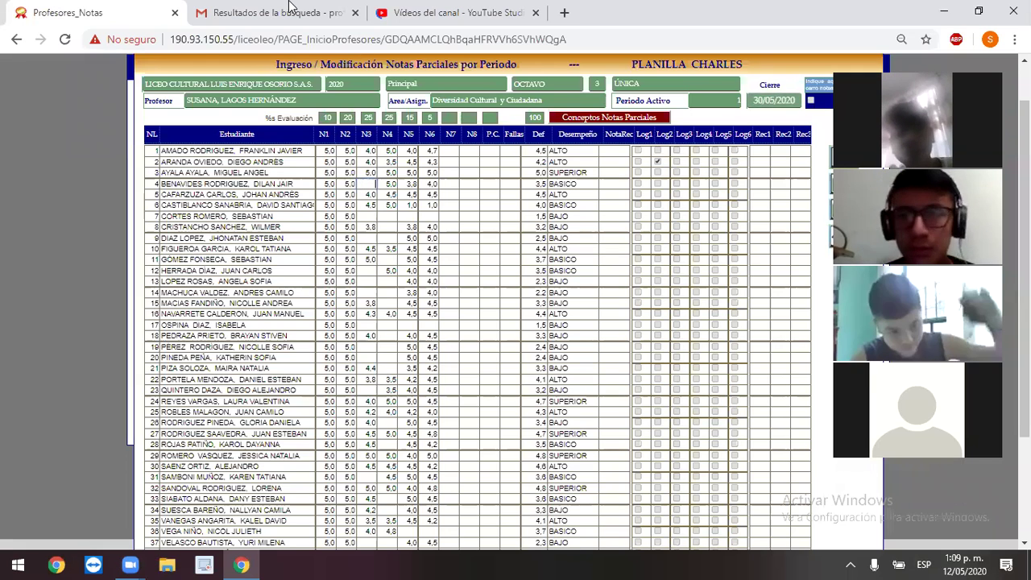
Show the partial-grade concepts and search Gmail for the messages exchanged with the student in row 4
{"action": "left_click", "coordinate": [566, 121]}
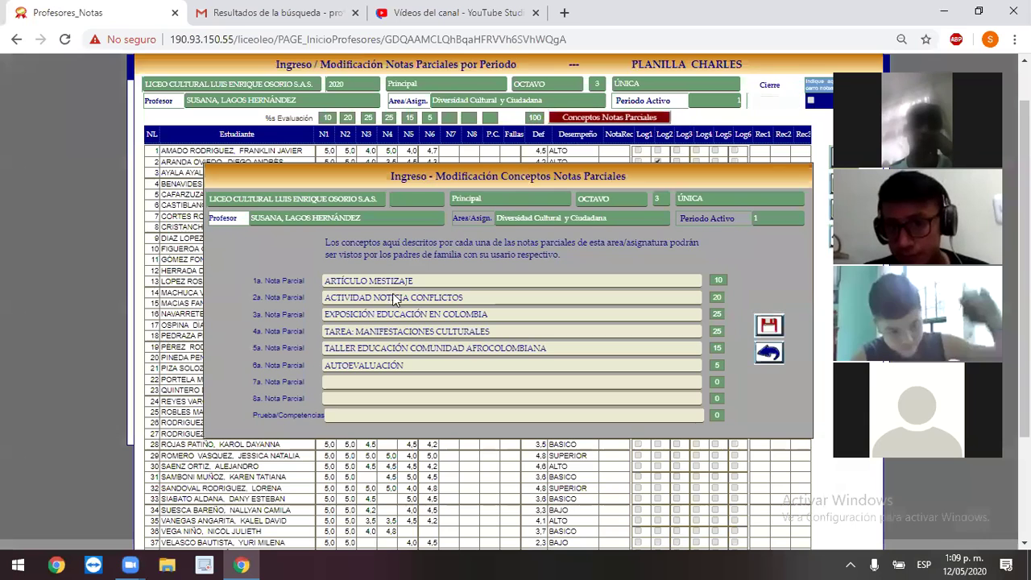
{"action": "left_click", "coordinate": [328, 10]}
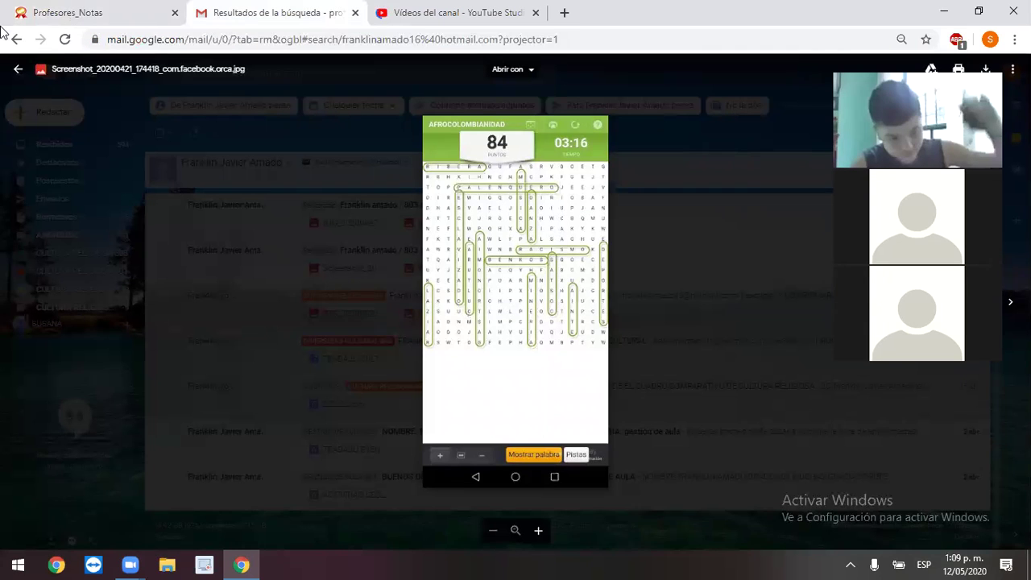
{"action": "left_click", "coordinate": [15, 69]}
{"action": "left_click", "coordinate": [294, 80]}
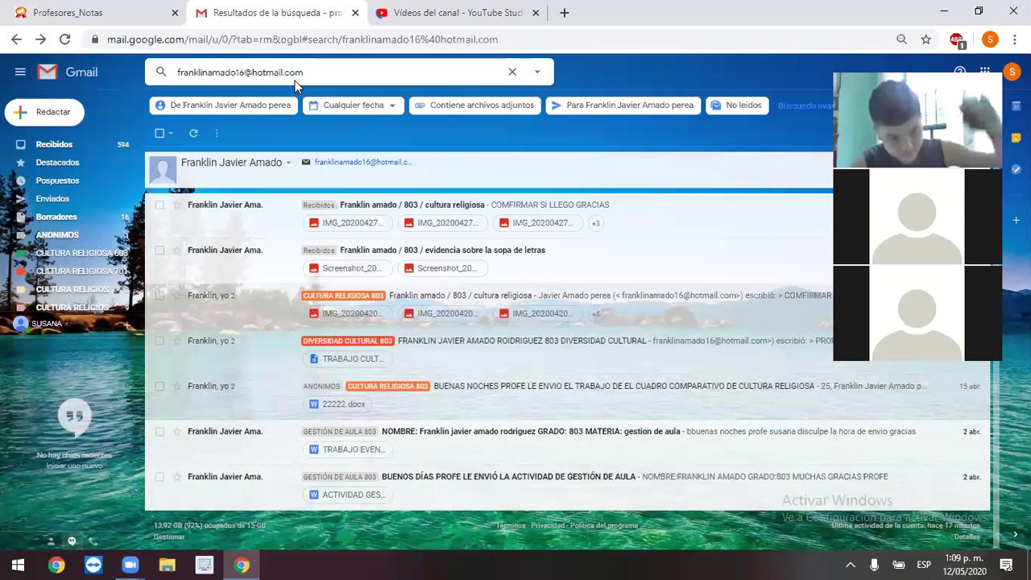
{"action": "key", "text": "BackSpace"}
{"action": "key", "text": "BackSpace"}
{"action": "key", "text": "BackSpace"}
{"action": "key", "text": "BackSpace"}
{"action": "key", "text": "BackSpace"}
{"action": "key", "text": "BackSpace"}
{"action": "key", "text": "BackSpace"}
{"action": "key", "text": "BackSpace"}
{"action": "key", "text": "BackSpace"}
{"action": "key", "text": "BackSpace"}
{"action": "key", "text": "BackSpace"}
{"action": "key", "text": "BackSpace"}
{"action": "key", "text": "BackSpace"}
{"action": "key", "text": "BackSpace"}
{"action": "key", "text": "BackSpace"}
{"action": "key", "text": "BackSpace"}
{"action": "key", "text": "BackSpace"}
{"action": "key", "text": "BackSpace"}
{"action": "key", "text": "BackSpace"}
{"action": "key", "text": "BackSpace"}
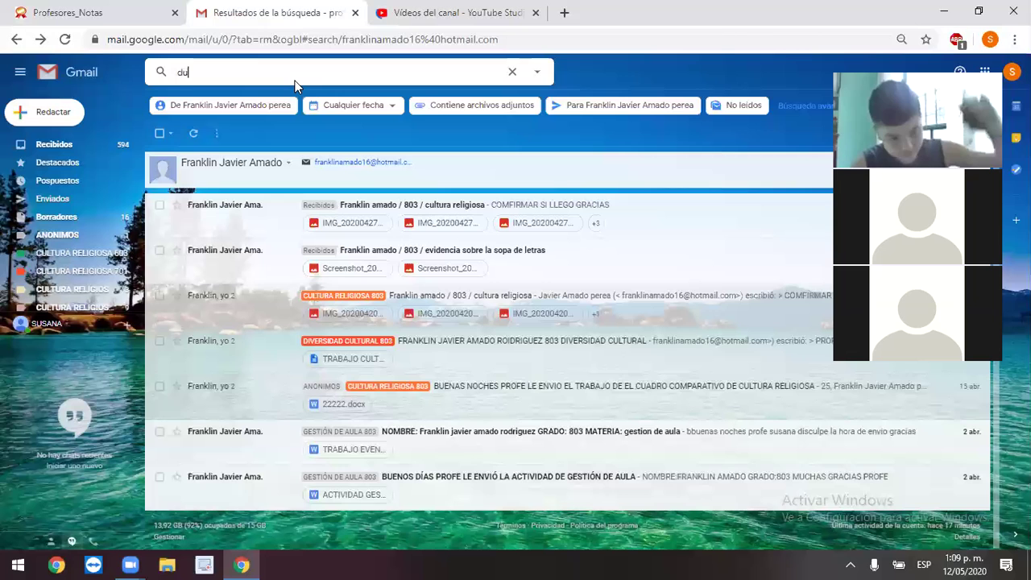
{"action": "key", "text": "BackSpace"}
{"action": "type", "text": "ilan"}
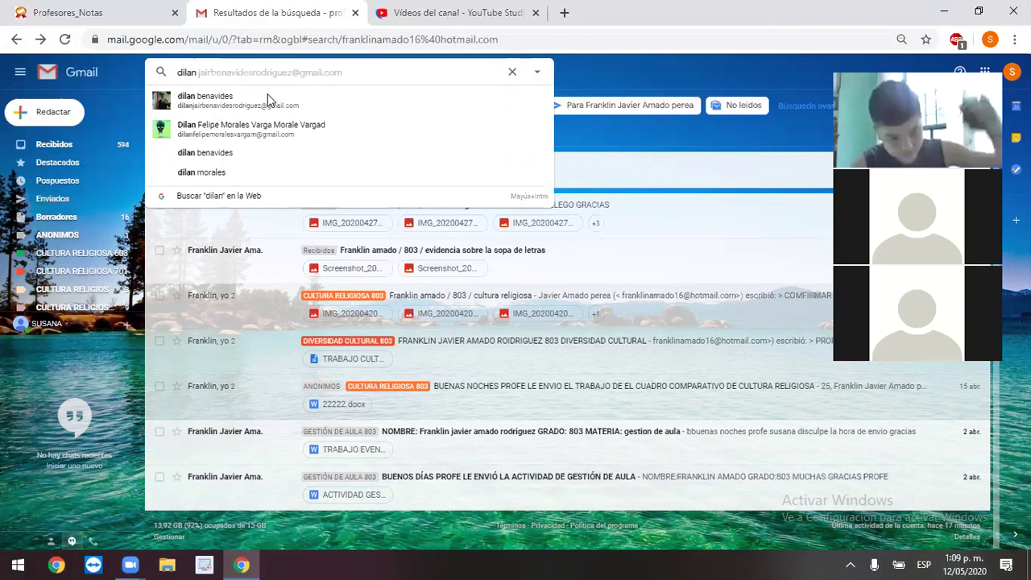
{"action": "left_click", "coordinate": [260, 99]}
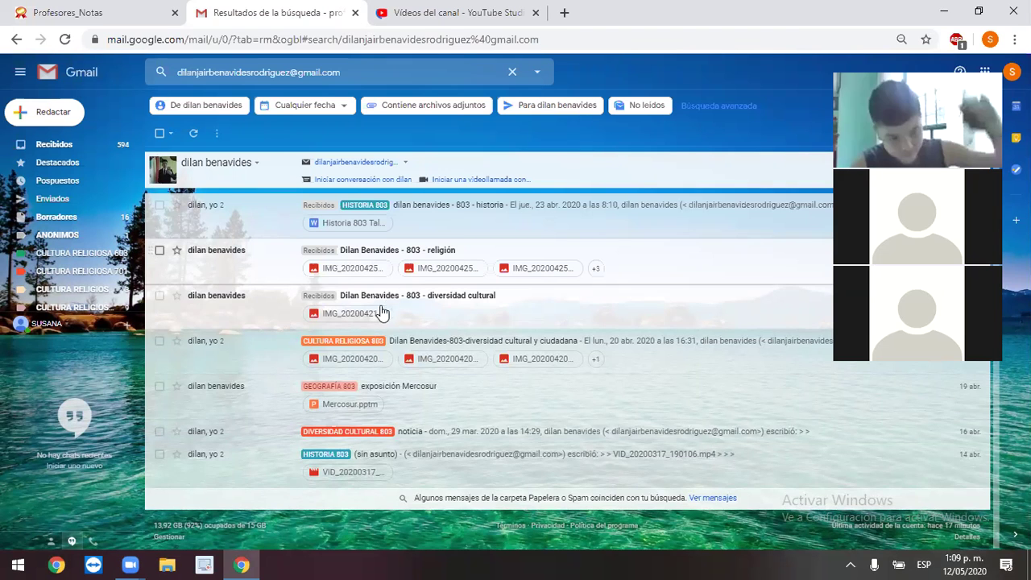
Examine the image attached to the student's 803 diversidad cultural email and return to the message list
{"action": "left_click", "coordinate": [346, 313]}
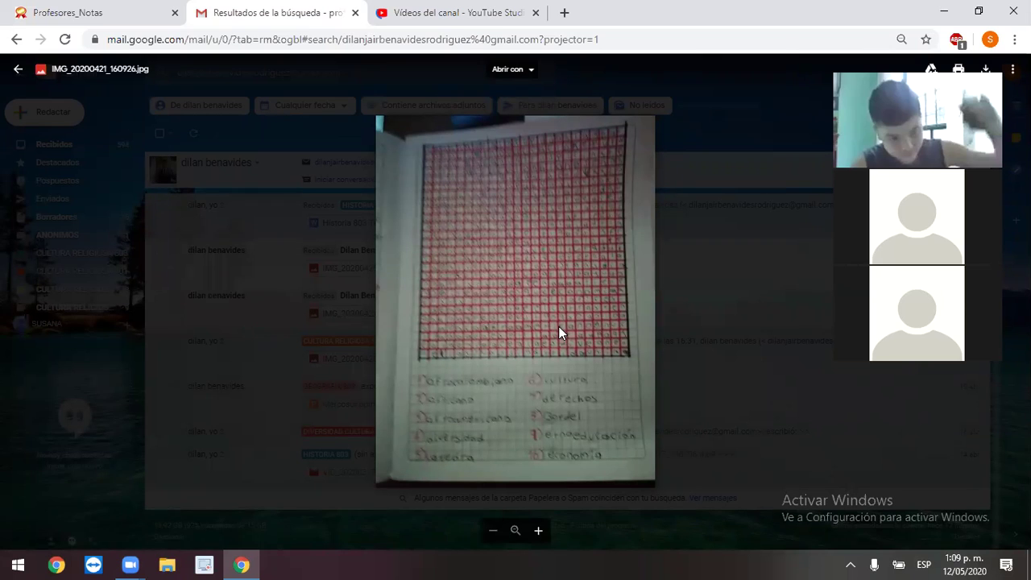
{"action": "left_click", "coordinate": [18, 71]}
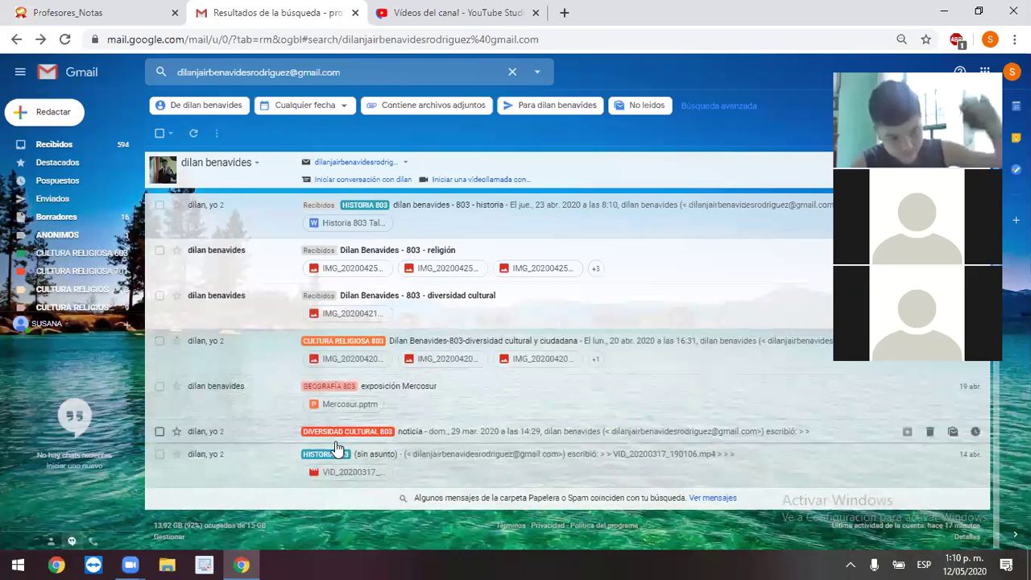
{"action": "left_click", "coordinate": [340, 314]}
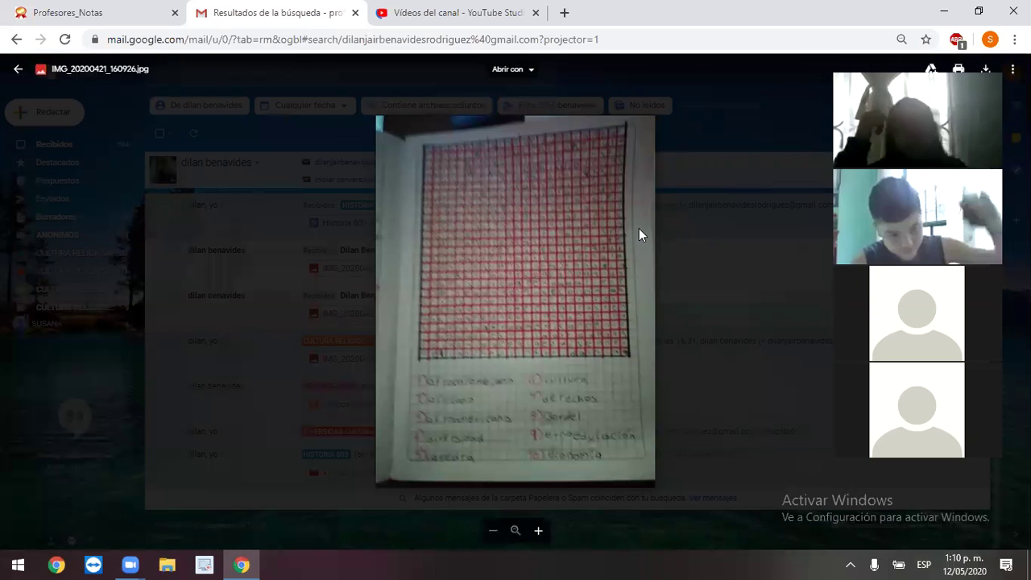
{"action": "left_click", "coordinate": [18, 69]}
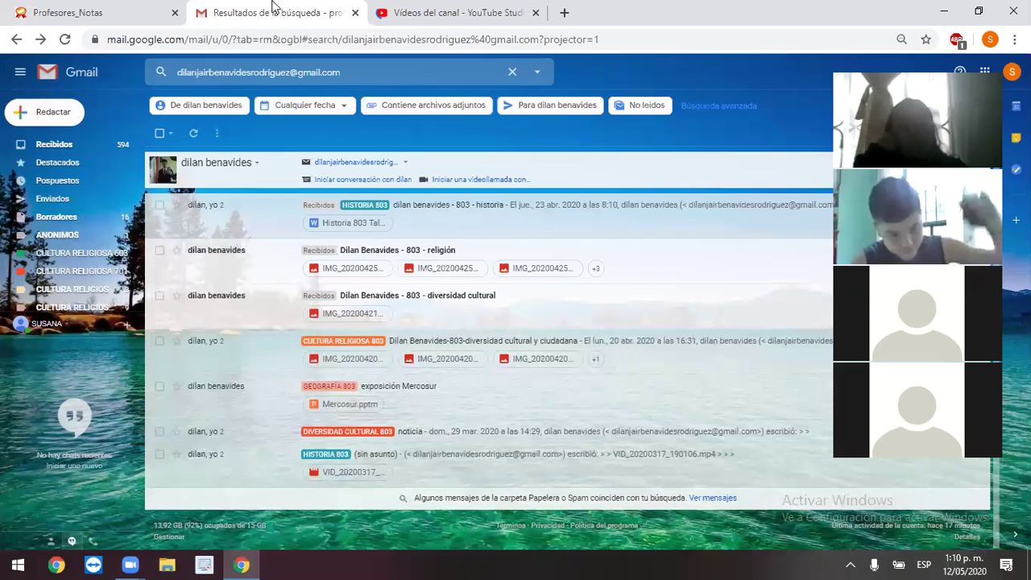
Save the grade concepts and set the N3 grade of the student in row 4 to 5.0
{"action": "left_click", "coordinate": [129, 10]}
{"action": "left_click", "coordinate": [768, 326]}
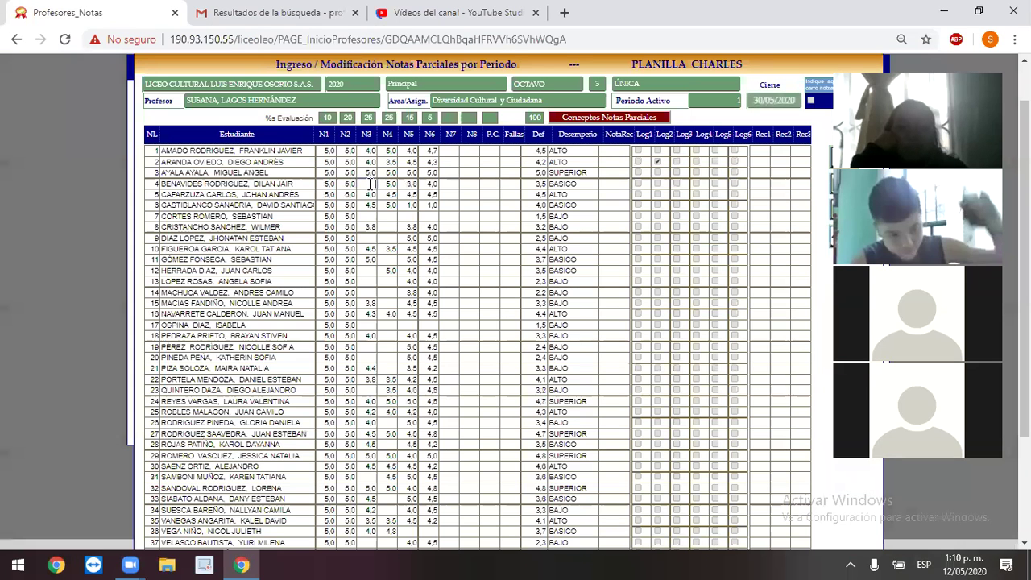
{"action": "key", "text": "Down"}
{"action": "key", "text": "Down"}
{"action": "key", "text": "Up"}
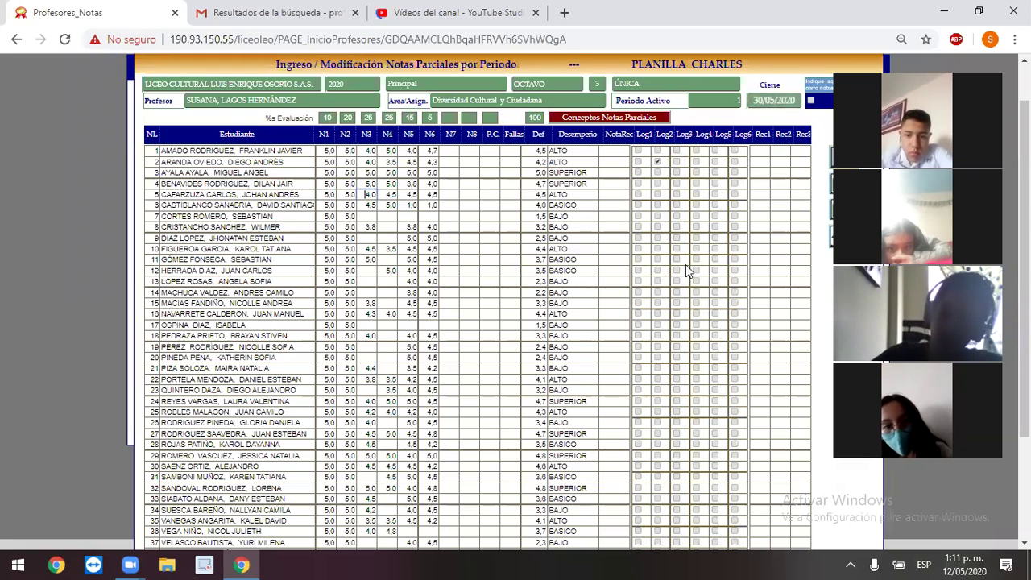
Check the N3 grades of the students down to row 8 for missing entries
{"action": "key", "text": "Tab"}
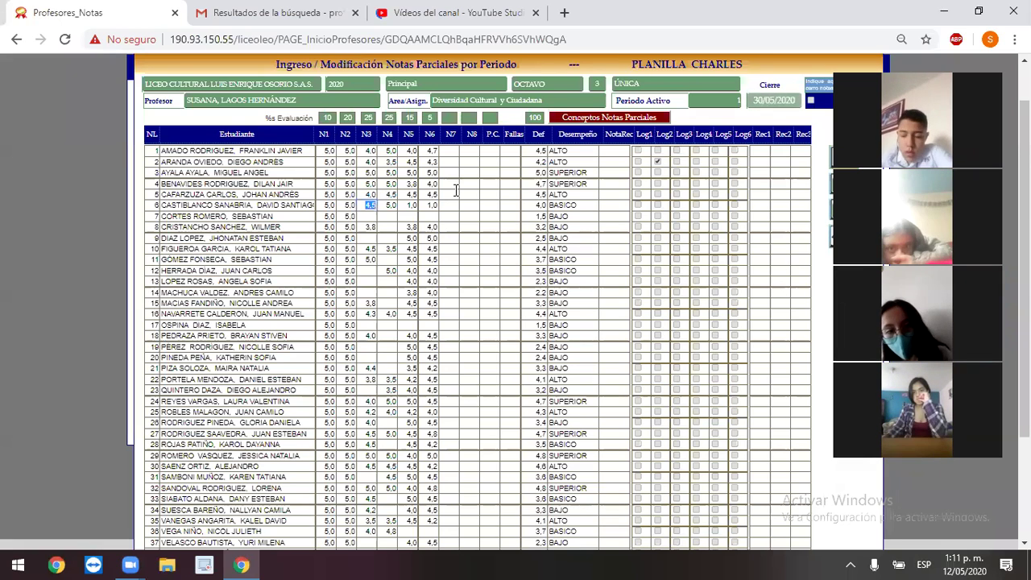
{"action": "key", "text": "Tab"}
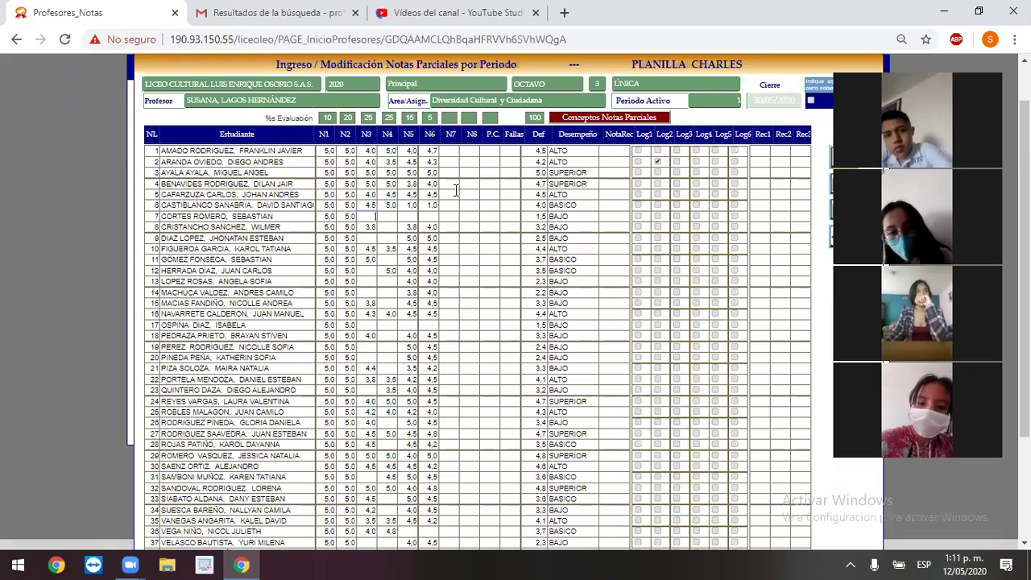
{"action": "key", "text": "Tab"}
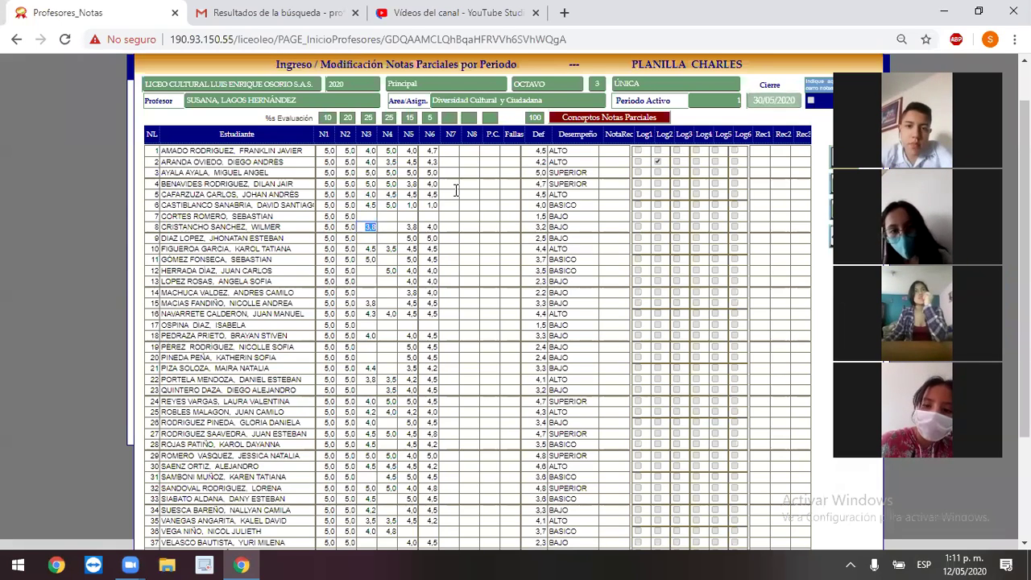
{"action": "key", "text": "Tab"}
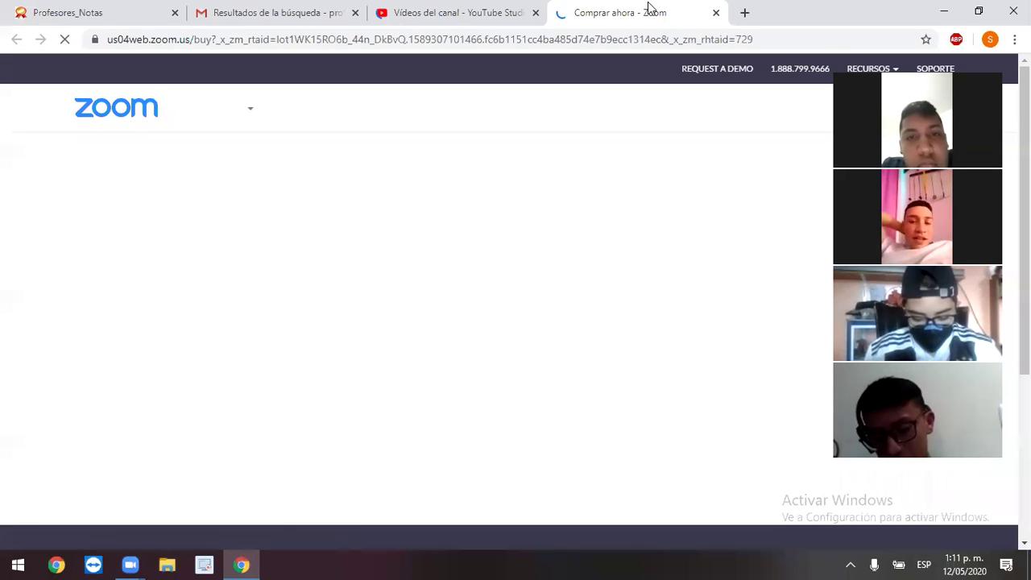
Close the Zoom purchase page and return to the grade sheet
{"action": "key", "text": "ctrl+w"}
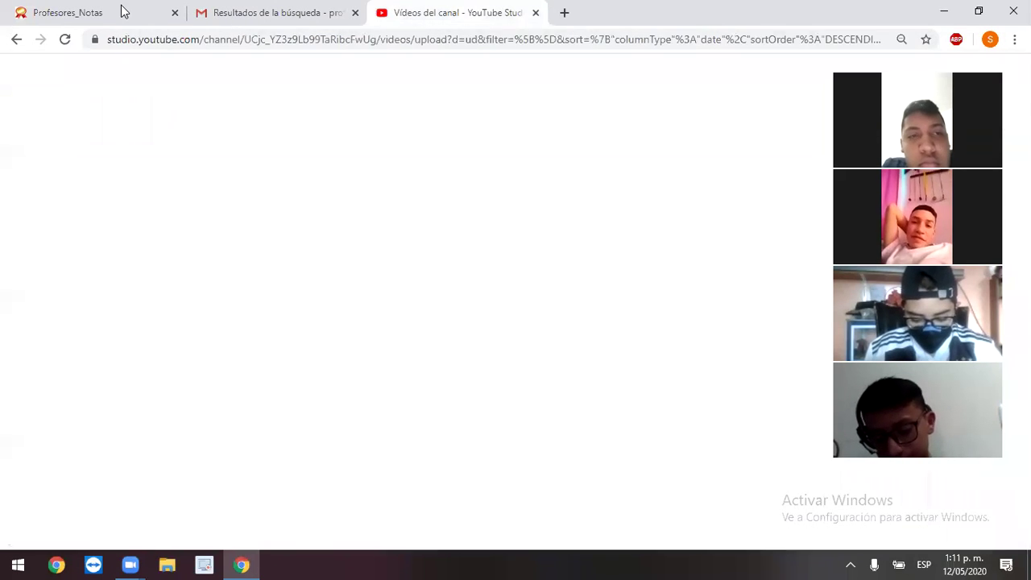
{"action": "left_click", "coordinate": [126, 11]}
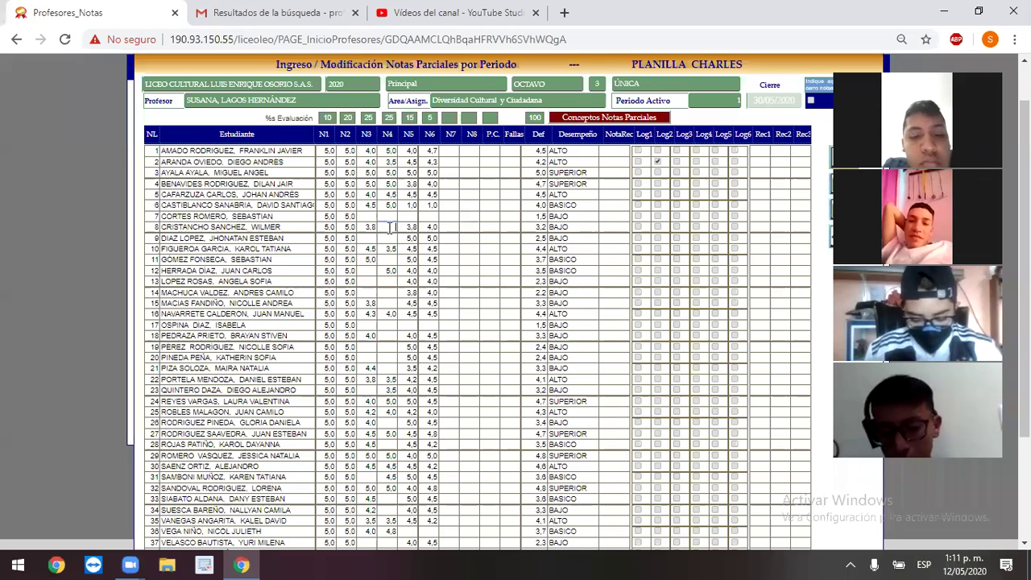
Show the partial-grade concepts and look up the row 8 student's emails in Gmail before returning to the grade sheet
{"action": "left_click", "coordinate": [567, 119]}
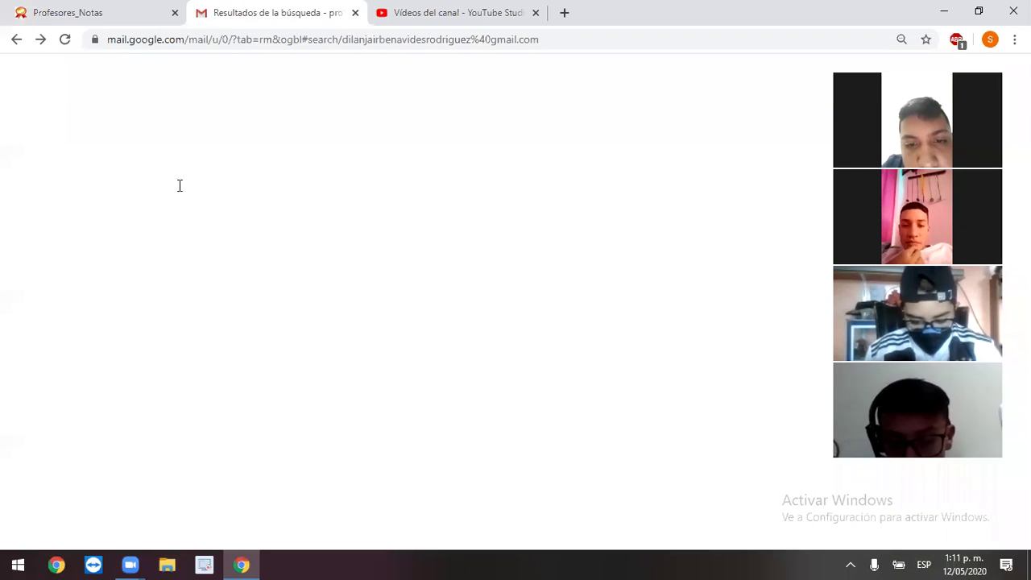
{"action": "left_click", "coordinate": [256, 11]}
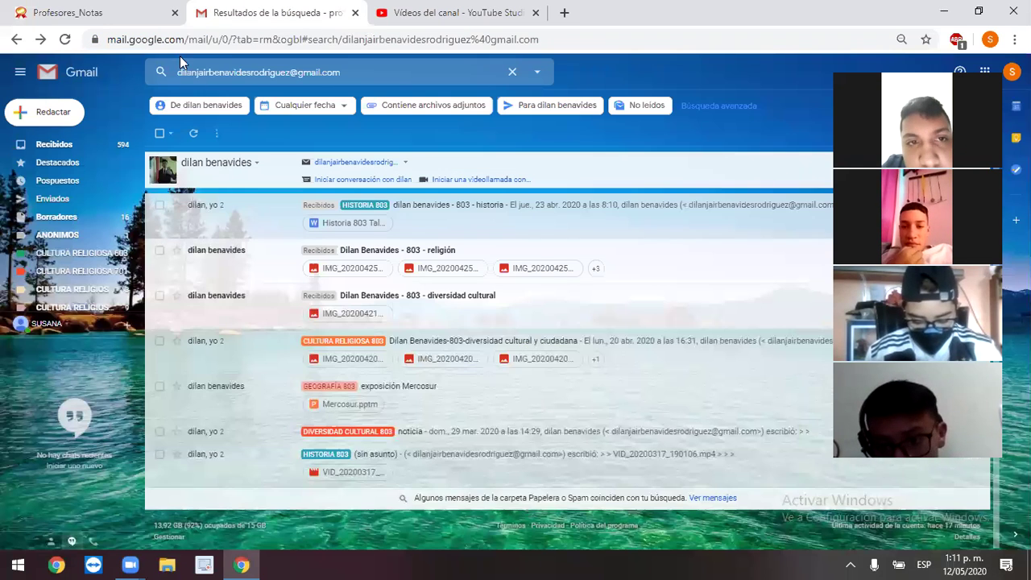
{"action": "left_click", "coordinate": [393, 81]}
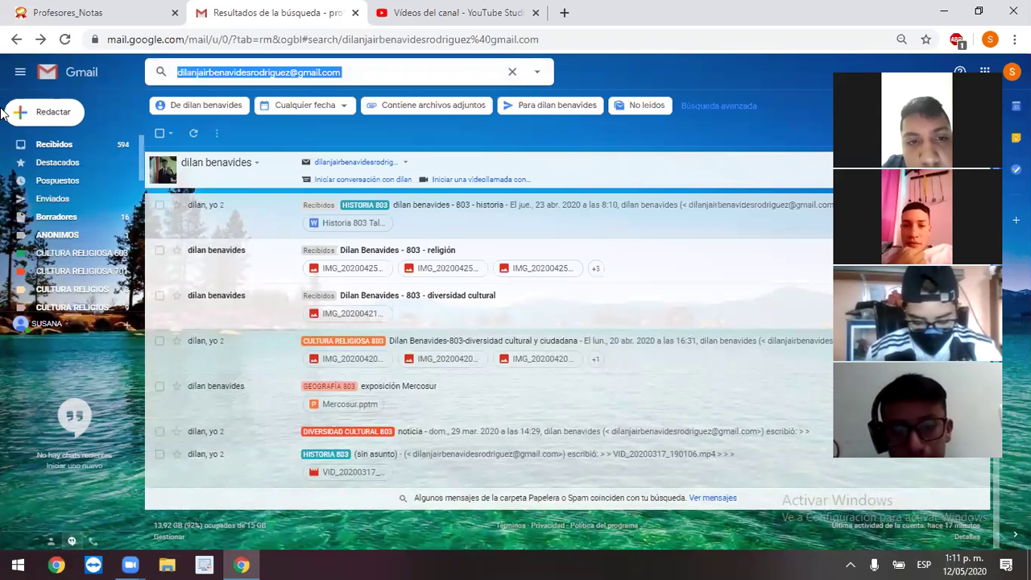
{"action": "type", "text": "wilmer"}
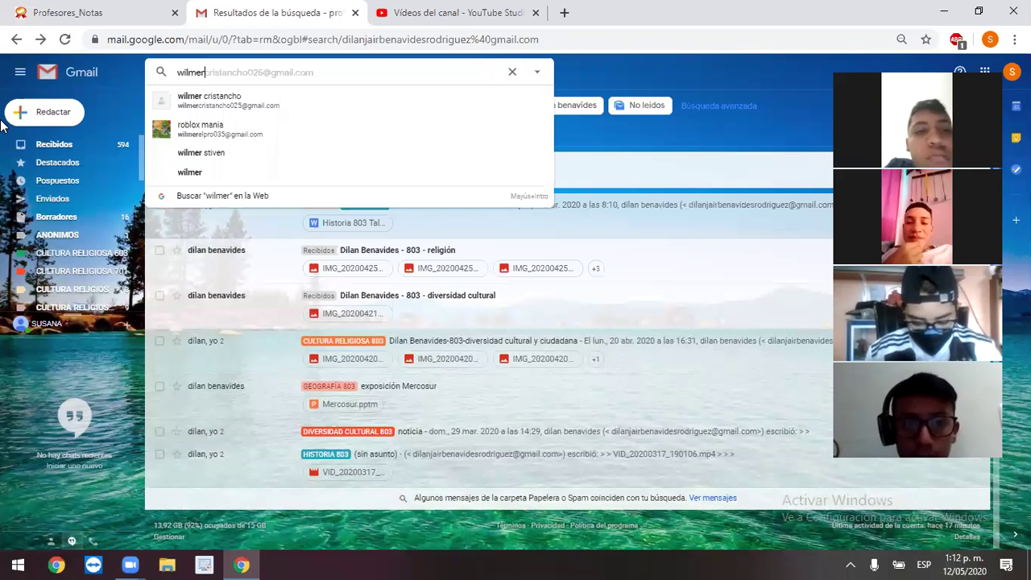
{"action": "left_click", "coordinate": [226, 101]}
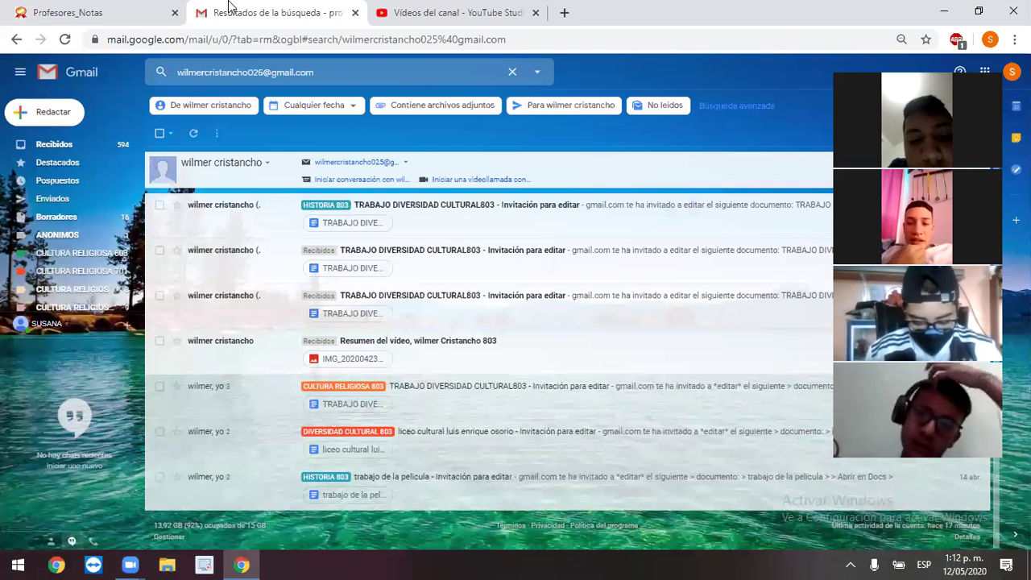
{"action": "left_click", "coordinate": [68, 13]}
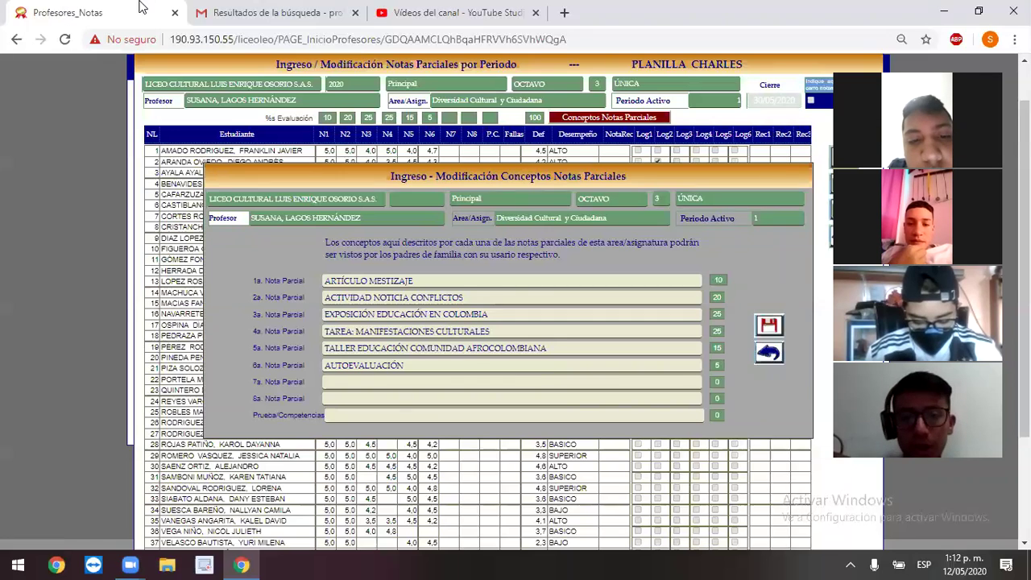
Open the row 8 student's third listed "TRABAJO DIVERSIDAD CULTURAL803" document from Gmail and read its España and América sections
{"action": "left_click", "coordinate": [270, 10]}
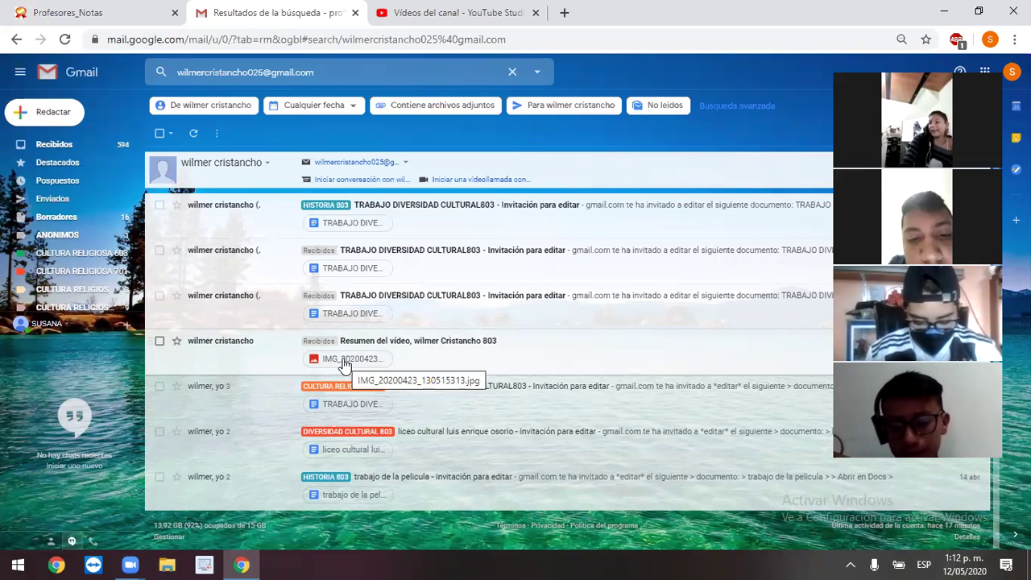
{"action": "left_click", "coordinate": [342, 313]}
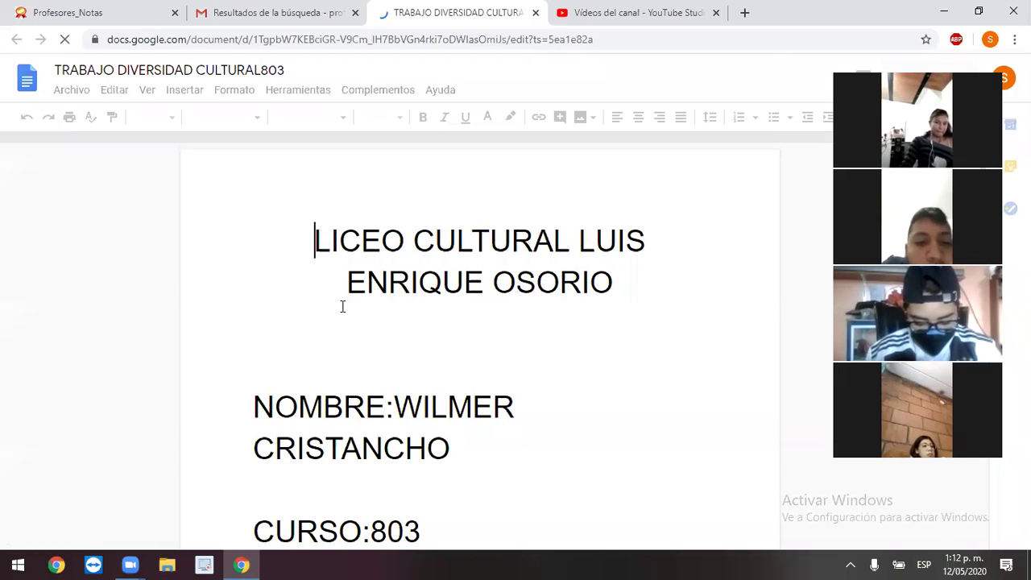
{"action": "scroll", "coordinate": [342, 306], "scroll_direction": "down", "scroll_amount": 3}
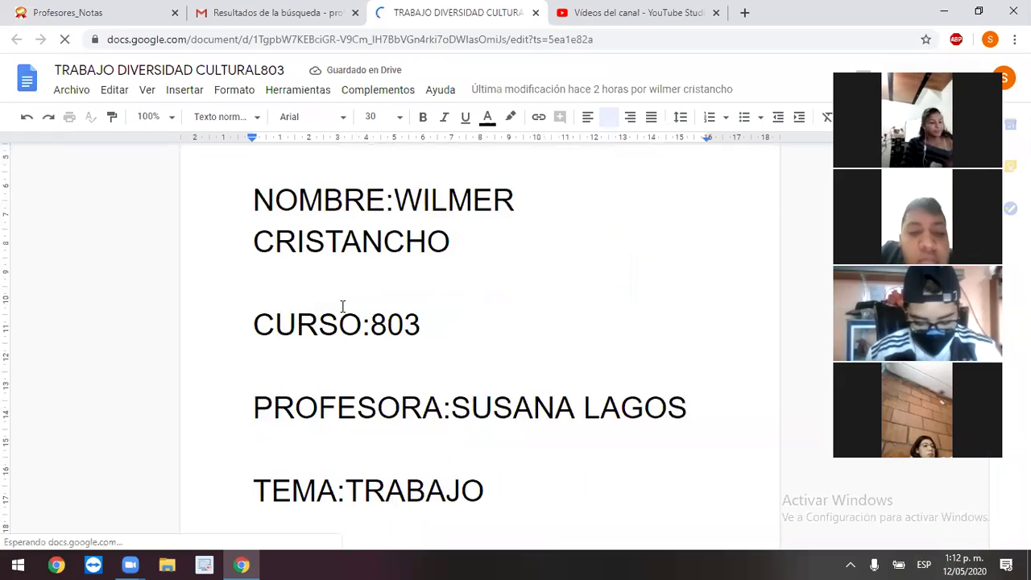
{"action": "scroll", "coordinate": [342, 306], "scroll_direction": "down", "scroll_amount": 2}
{"action": "scroll", "coordinate": [342, 306], "scroll_direction": "down", "scroll_amount": 2}
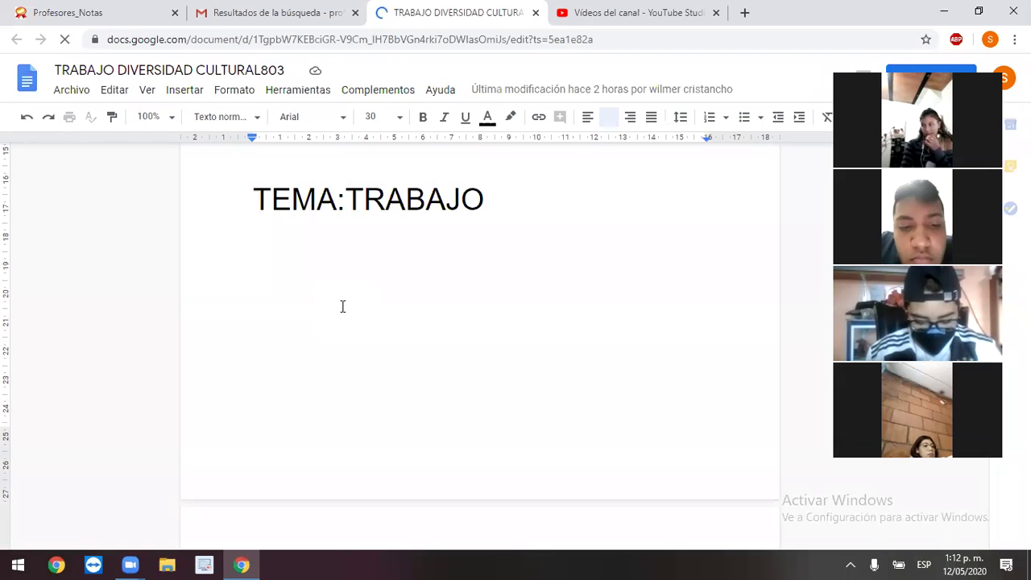
{"action": "scroll", "coordinate": [342, 306], "scroll_direction": "down", "scroll_amount": 2}
{"action": "scroll", "coordinate": [343, 307], "scroll_direction": "down", "scroll_amount": 1}
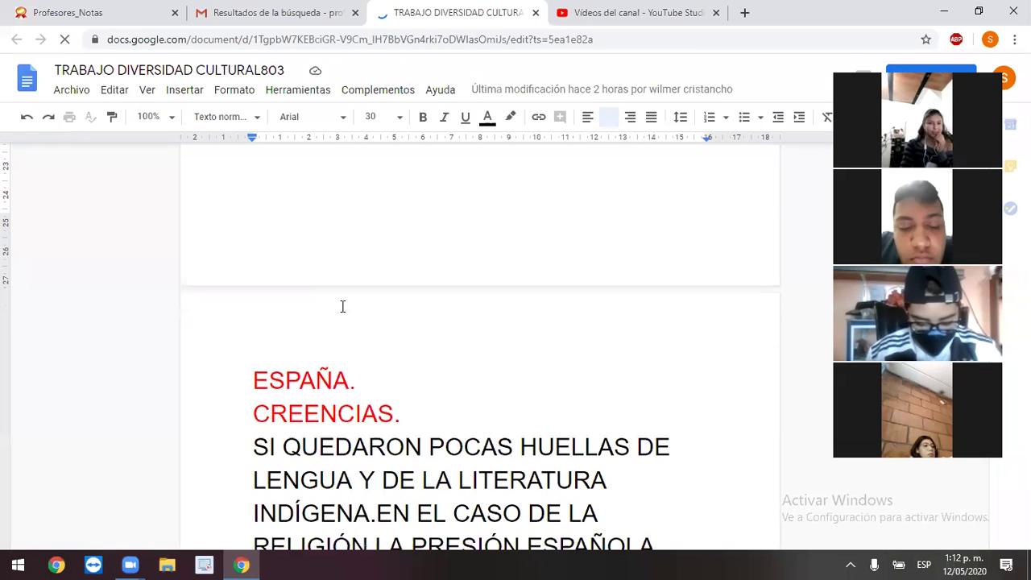
{"action": "scroll", "coordinate": [342, 306], "scroll_direction": "down", "scroll_amount": 2}
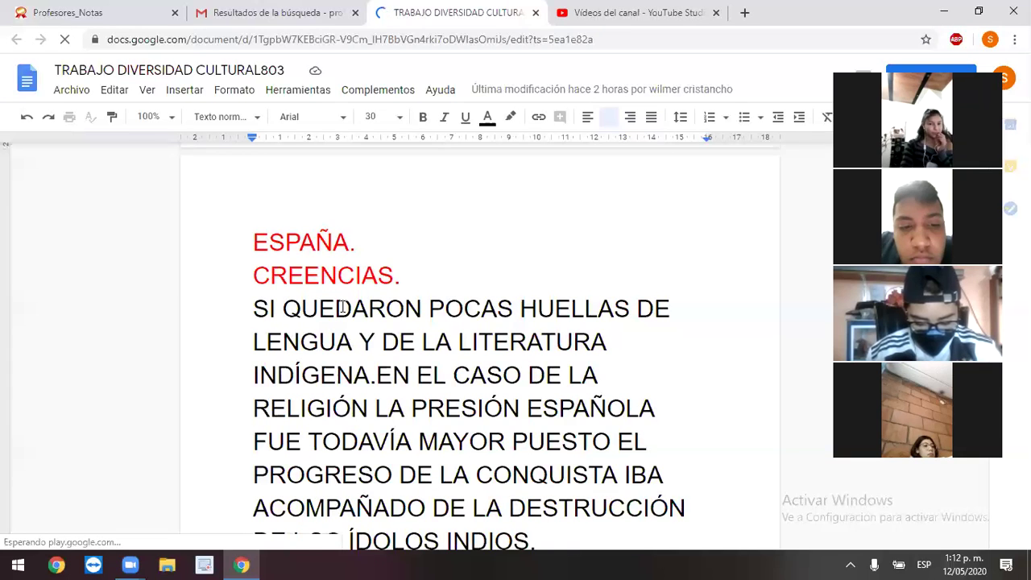
{"action": "scroll", "coordinate": [343, 307], "scroll_direction": "down", "scroll_amount": 2}
{"action": "scroll", "coordinate": [342, 306], "scroll_direction": "down", "scroll_amount": 1}
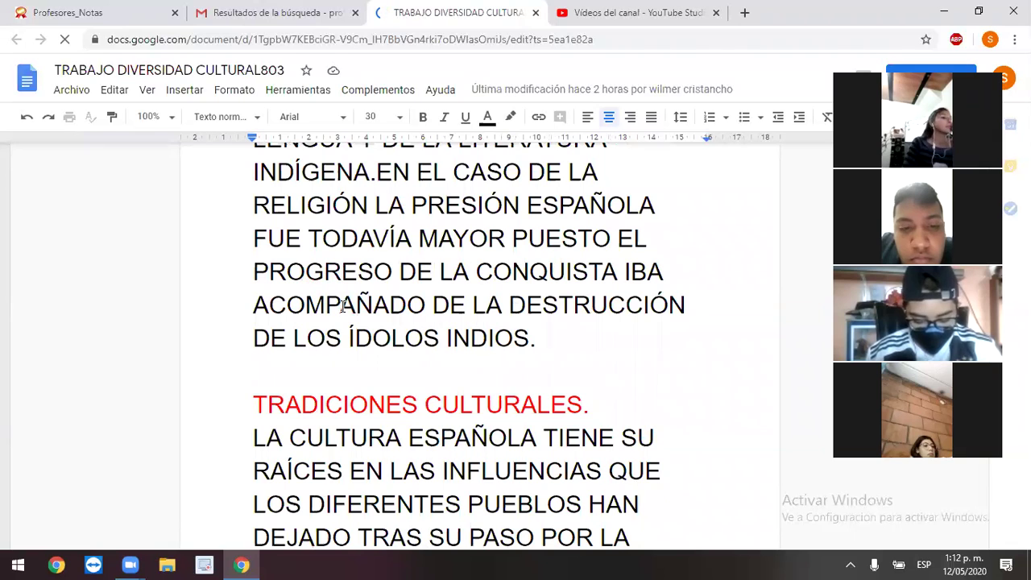
{"action": "scroll", "coordinate": [343, 306], "scroll_direction": "down", "scroll_amount": 2}
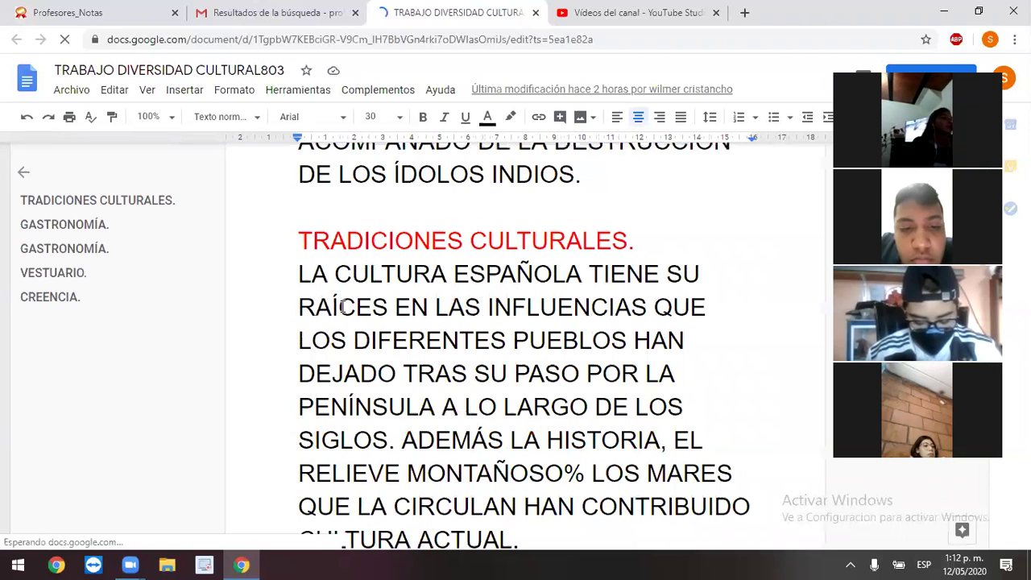
{"action": "scroll", "coordinate": [343, 306], "scroll_direction": "down", "scroll_amount": 1}
{"action": "scroll", "coordinate": [342, 306], "scroll_direction": "down", "scroll_amount": 1}
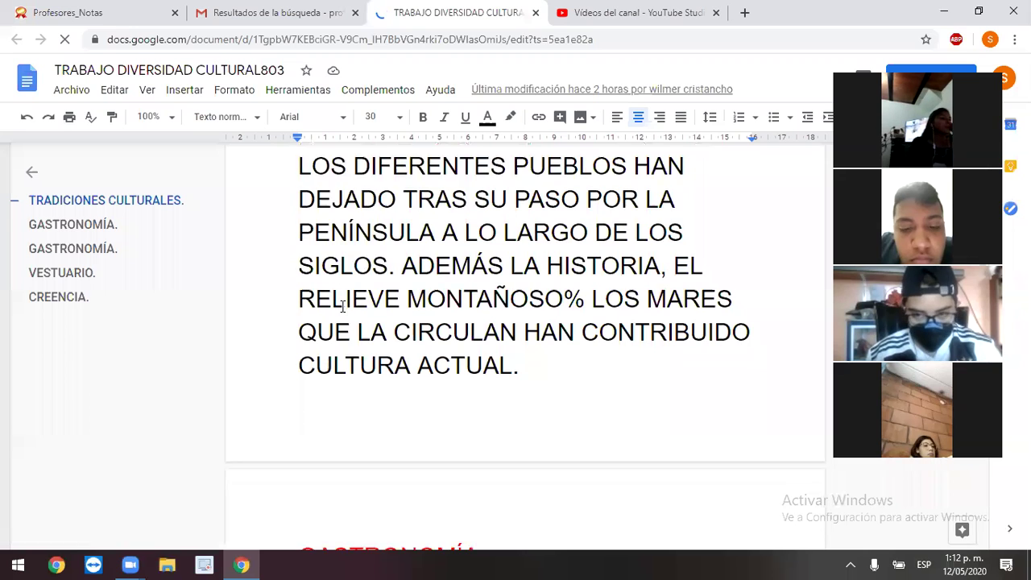
{"action": "scroll", "coordinate": [342, 307], "scroll_direction": "down", "scroll_amount": 2}
{"action": "scroll", "coordinate": [343, 306], "scroll_direction": "down", "scroll_amount": 3}
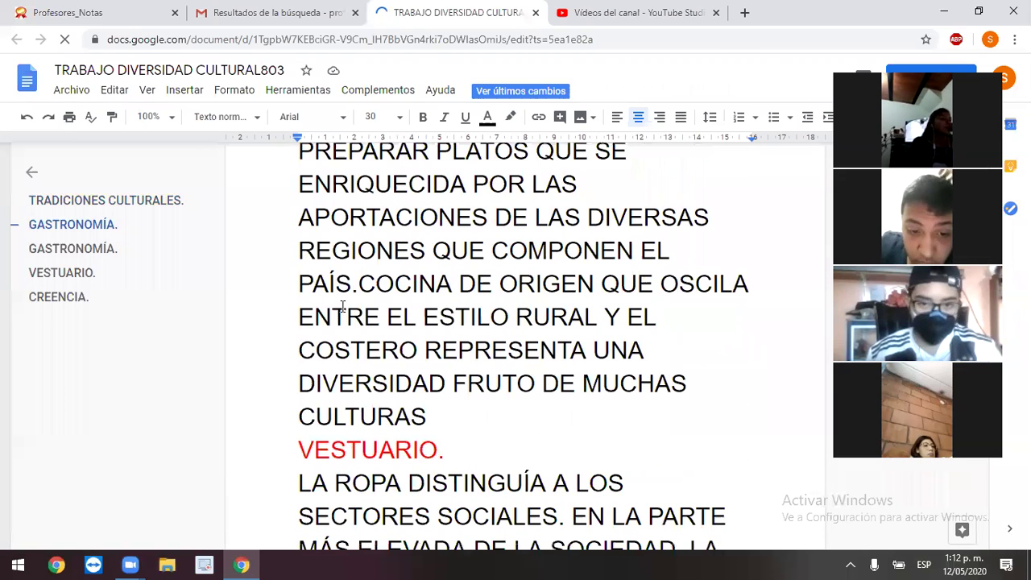
{"action": "scroll", "coordinate": [342, 306], "scroll_direction": "down", "scroll_amount": 2}
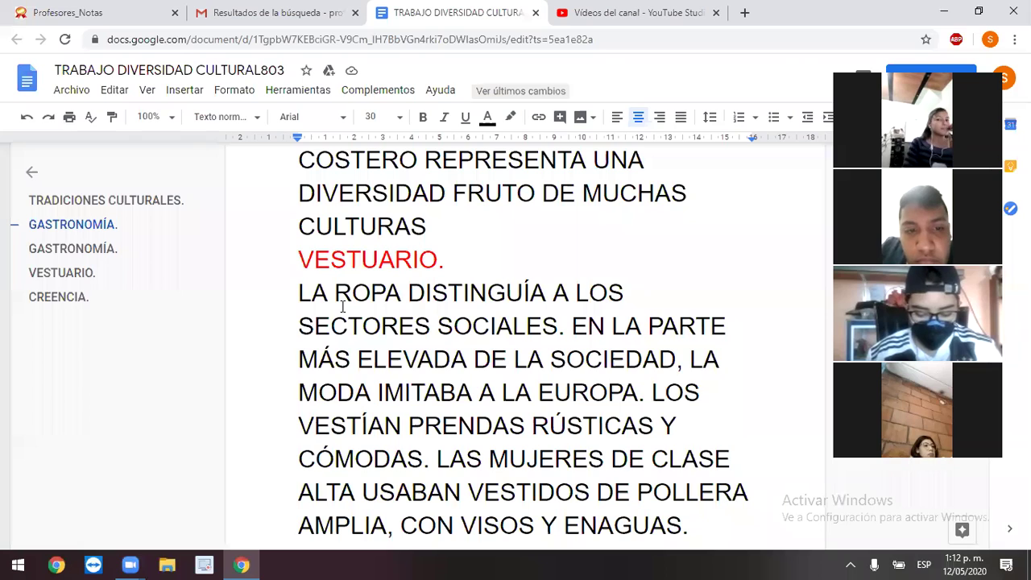
{"action": "scroll", "coordinate": [342, 306], "scroll_direction": "down", "scroll_amount": 3}
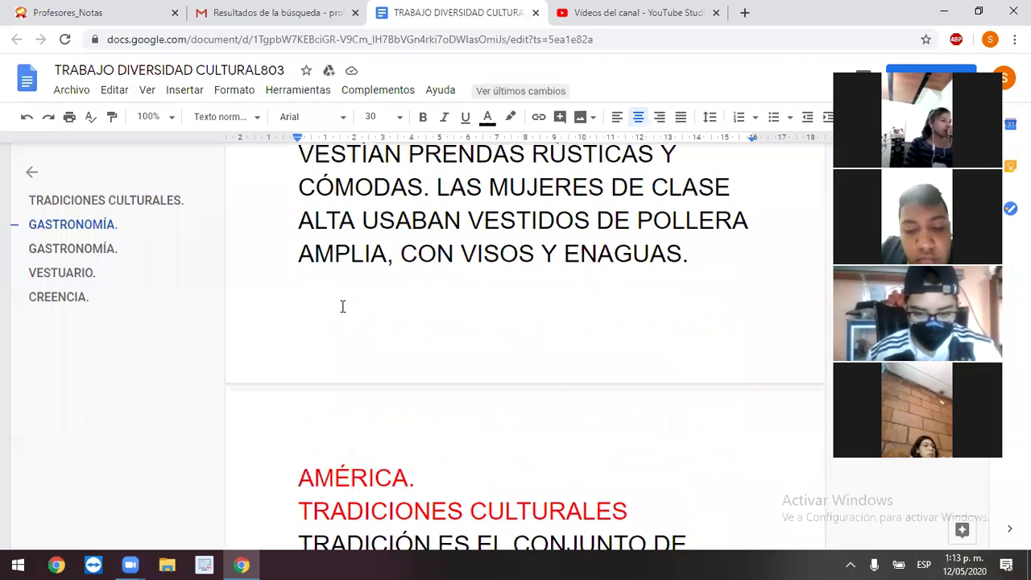
{"action": "scroll", "coordinate": [343, 306], "scroll_direction": "down", "scroll_amount": 4}
{"action": "scroll", "coordinate": [343, 307], "scroll_direction": "down", "scroll_amount": 5}
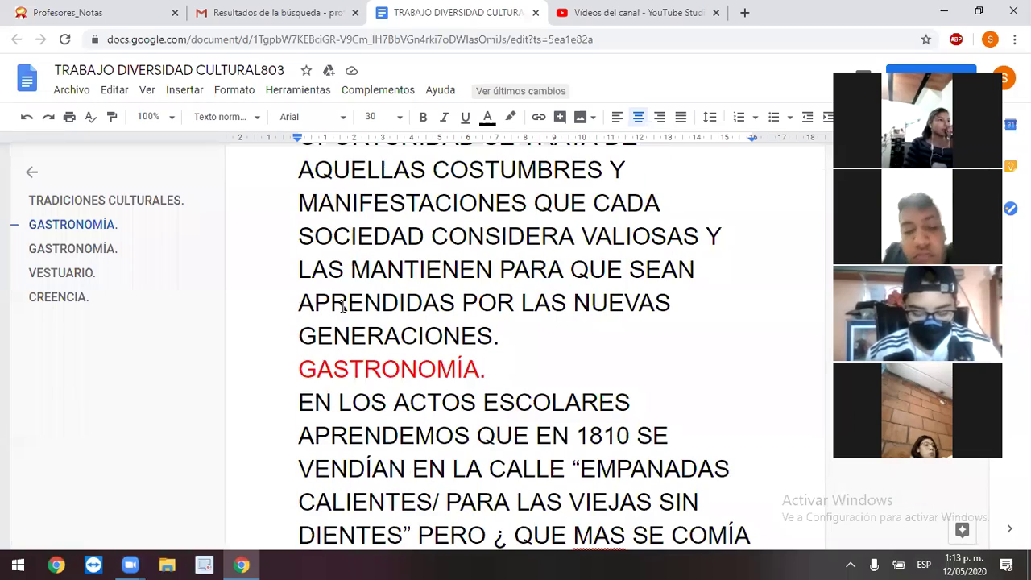
{"action": "scroll", "coordinate": [343, 306], "scroll_direction": "down", "scroll_amount": 3}
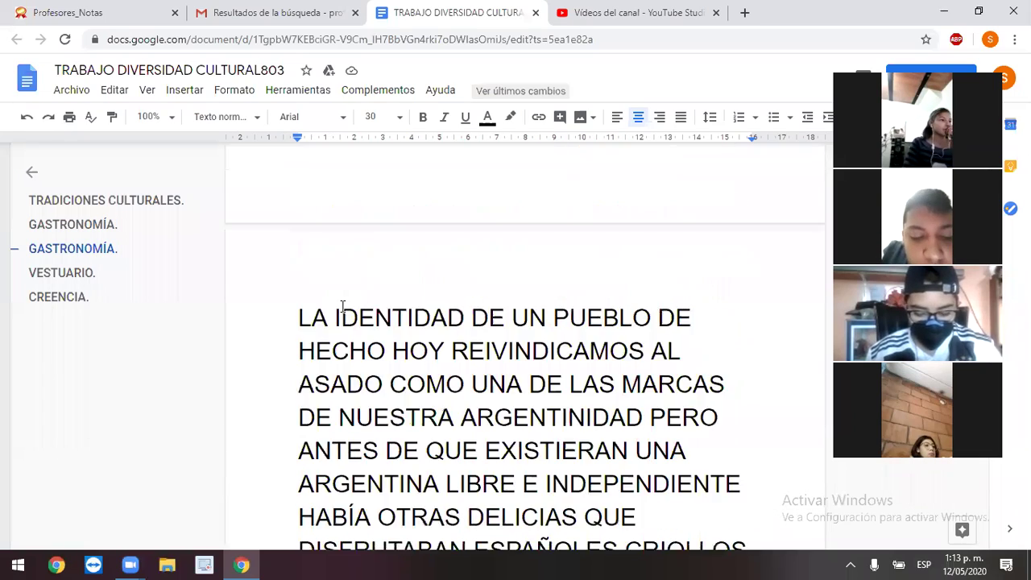
Close the document and compare the student's email list with the partial-grade concepts in the grade sheet
{"action": "left_click", "coordinate": [284, 6]}
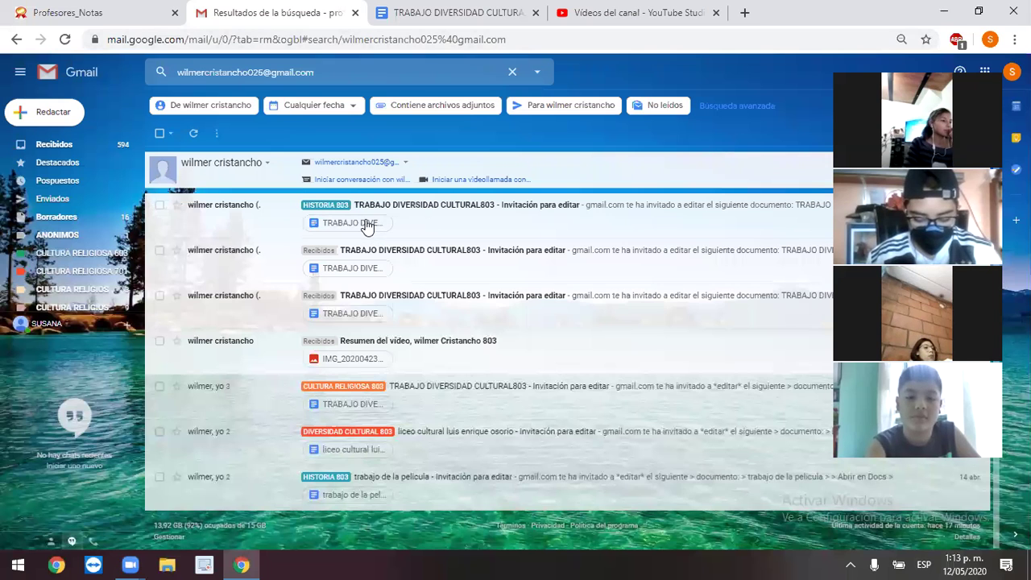
{"action": "left_click", "coordinate": [81, 16]}
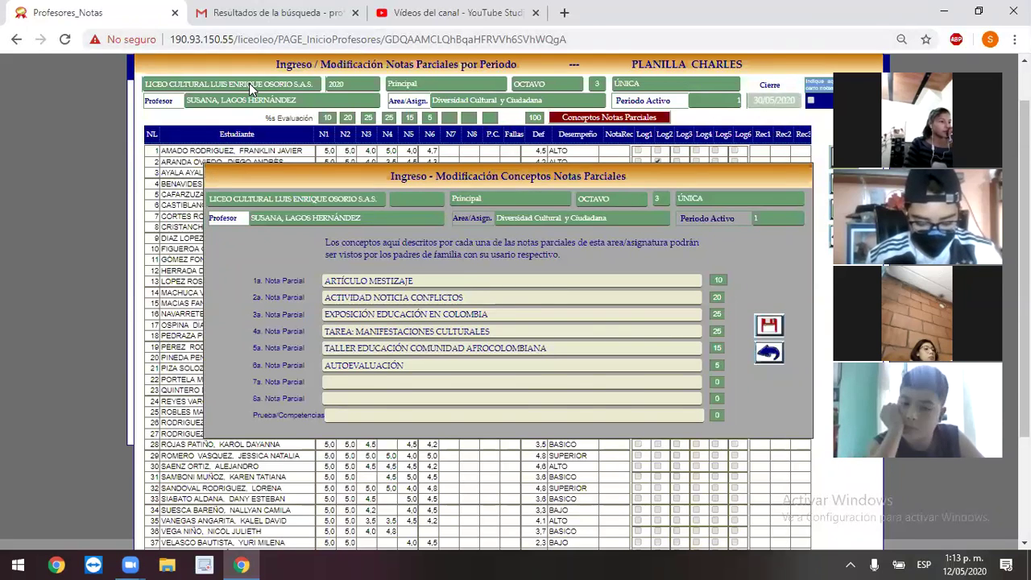
{"action": "key", "text": "ctrl+Tab"}
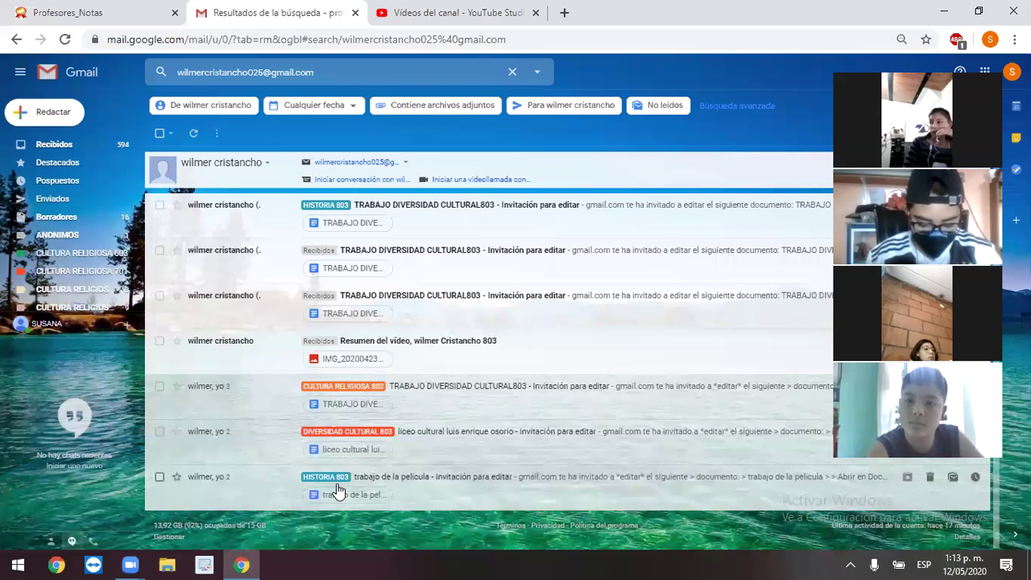
Examine the student's "liceo cultural luis enrique osorio" document and the IMG_20200423_130515313.jpg attachment, closing each to return to the email list
{"action": "left_click", "coordinate": [346, 451]}
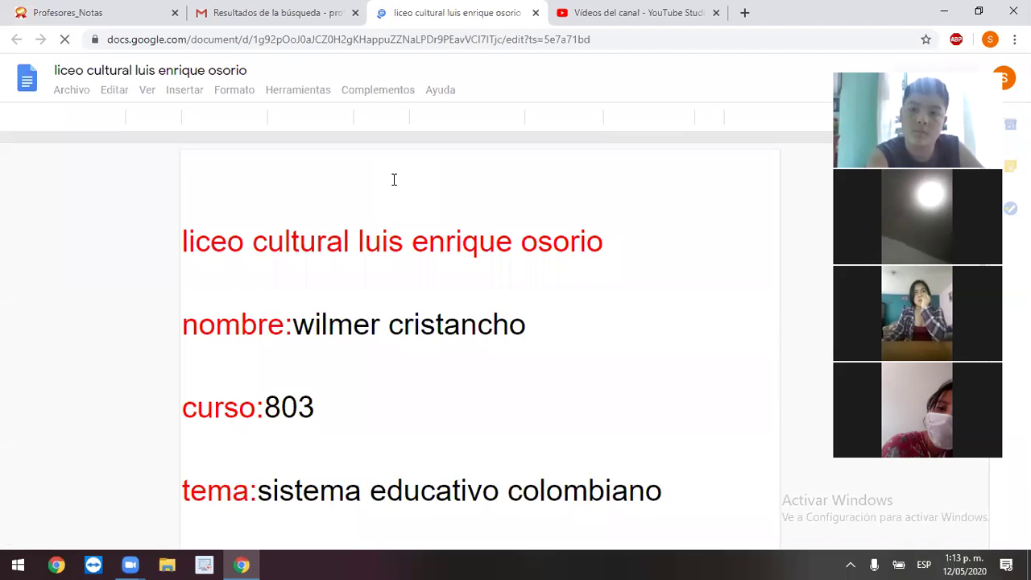
{"action": "scroll", "coordinate": [394, 180], "scroll_direction": "down", "scroll_amount": 4}
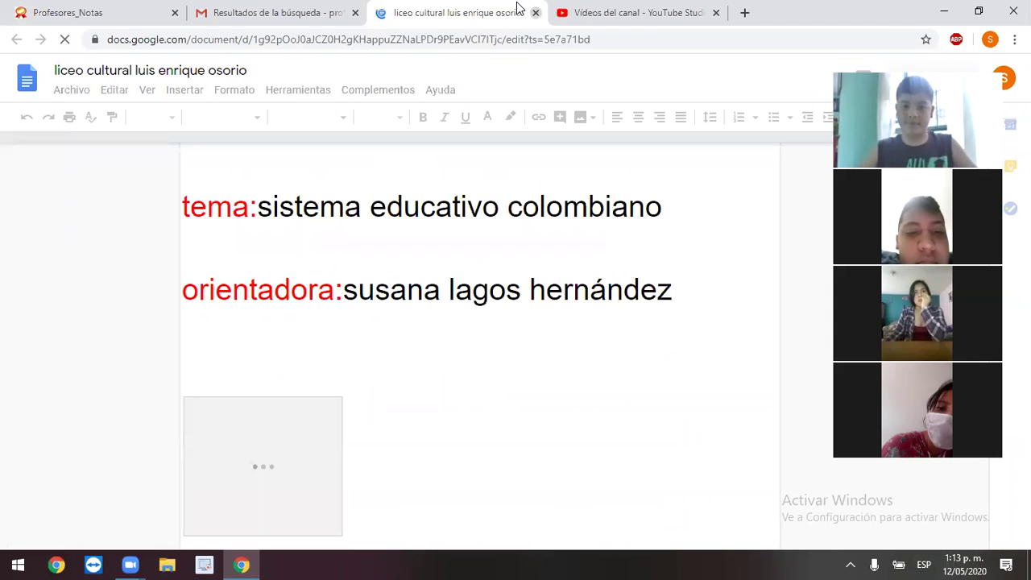
{"action": "key", "text": "ctrl+w"}
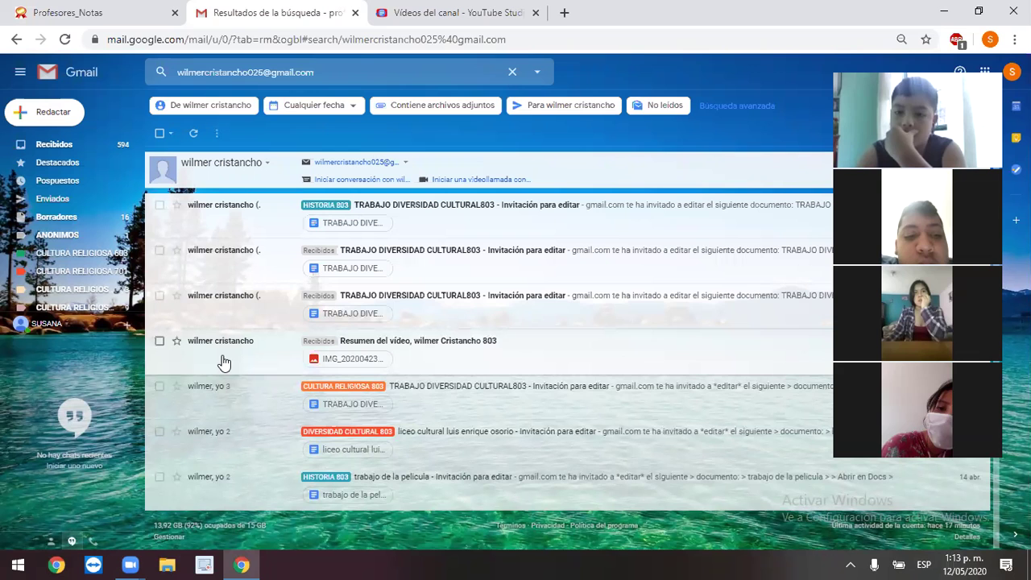
{"action": "left_click", "coordinate": [314, 367]}
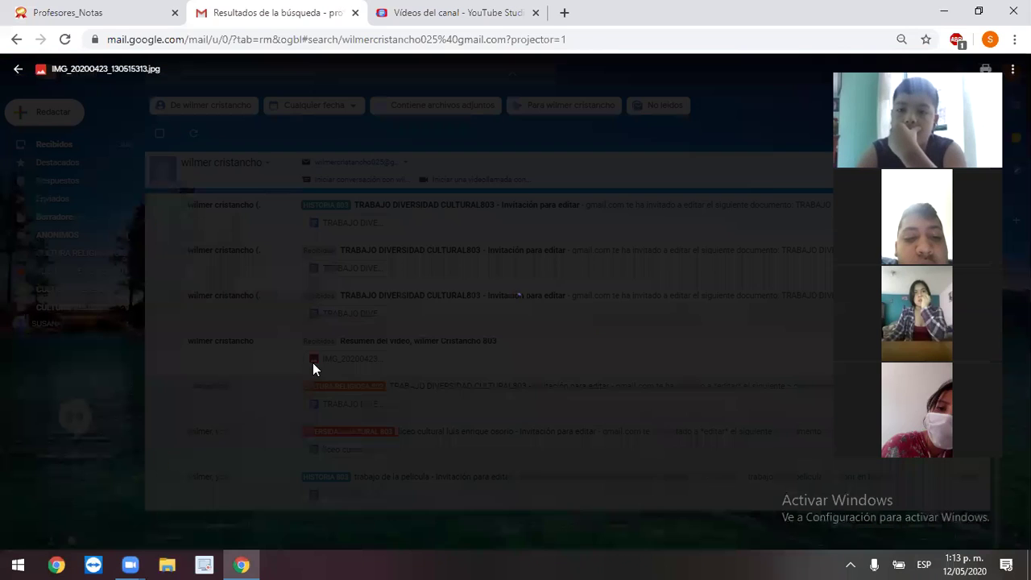
{"action": "left_click", "coordinate": [11, 70]}
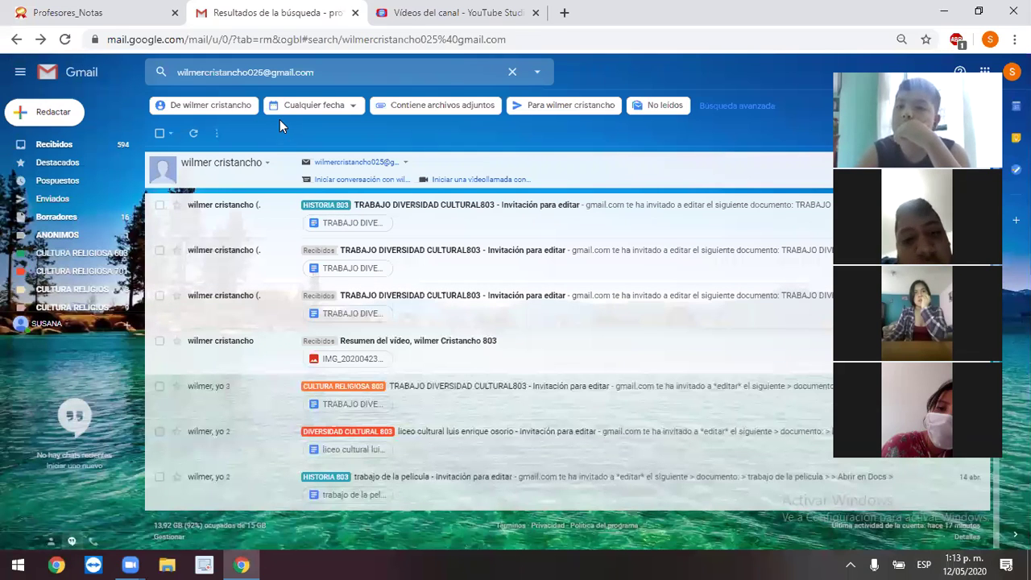
Save and close the partial-grade concepts to check the row 9 student's grades, and reopen the concepts for reference
{"action": "left_click", "coordinate": [86, 14]}
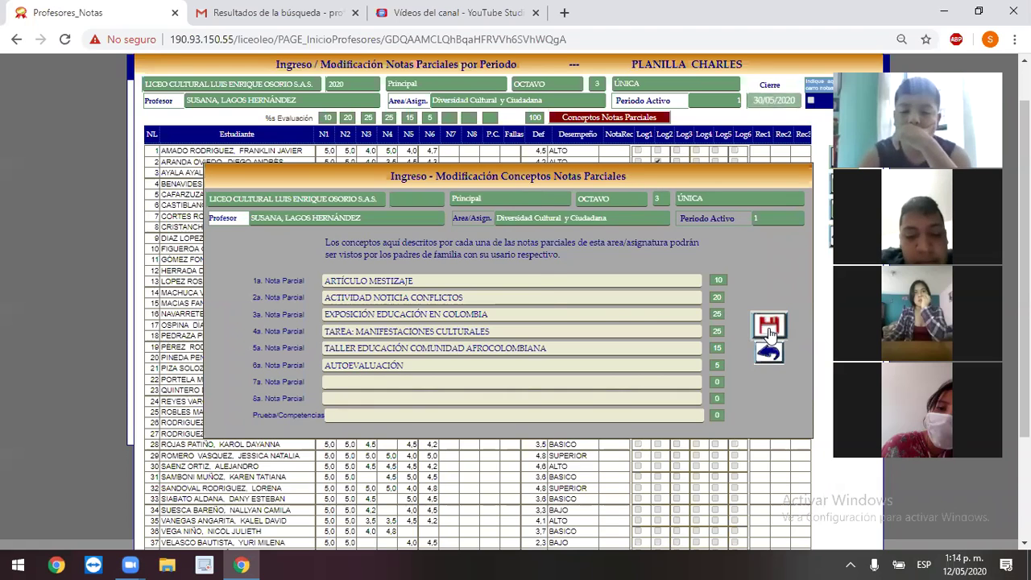
{"action": "left_click", "coordinate": [771, 327]}
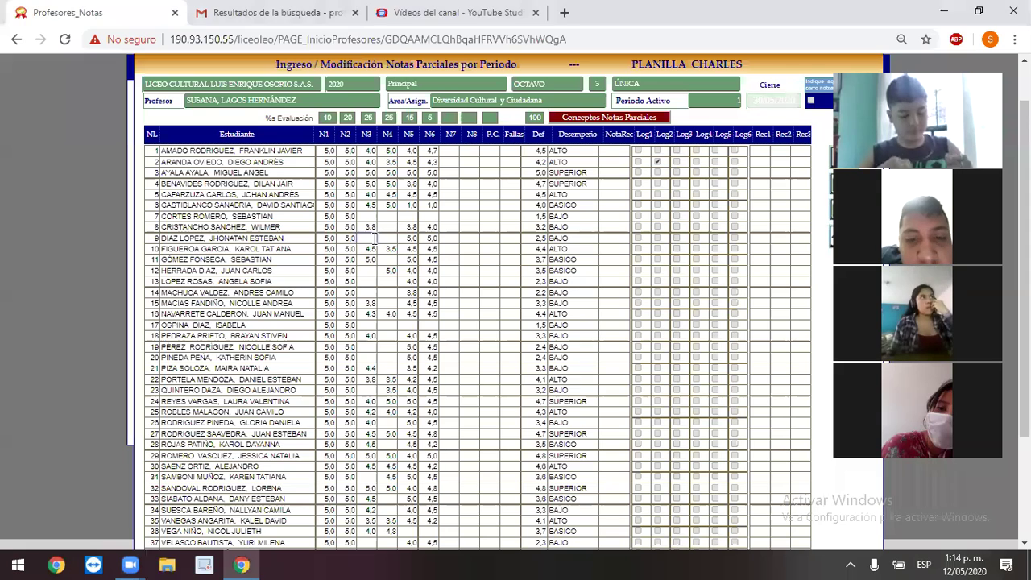
{"action": "left_click", "coordinate": [564, 121]}
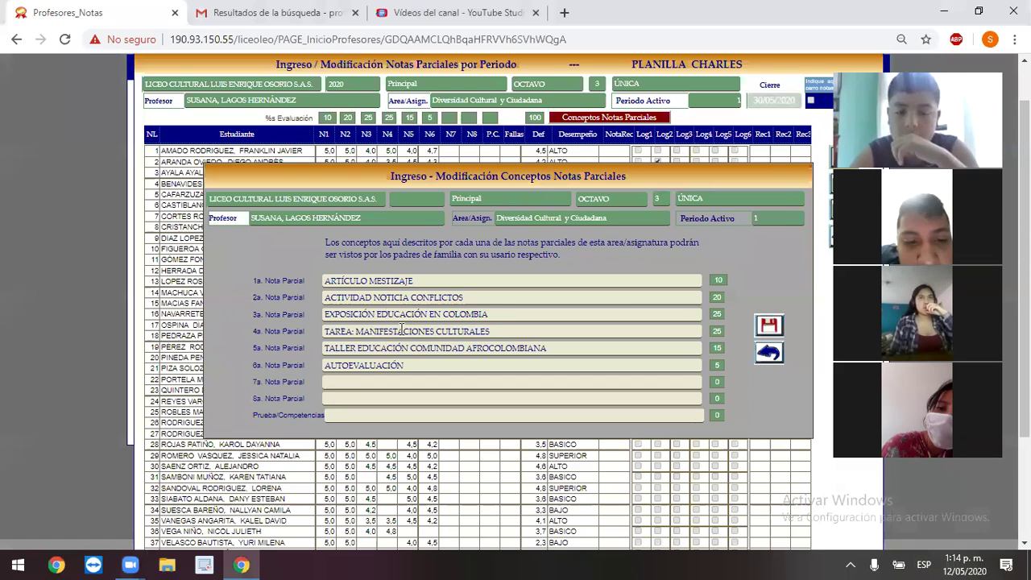
{"action": "left_click", "coordinate": [769, 325]}
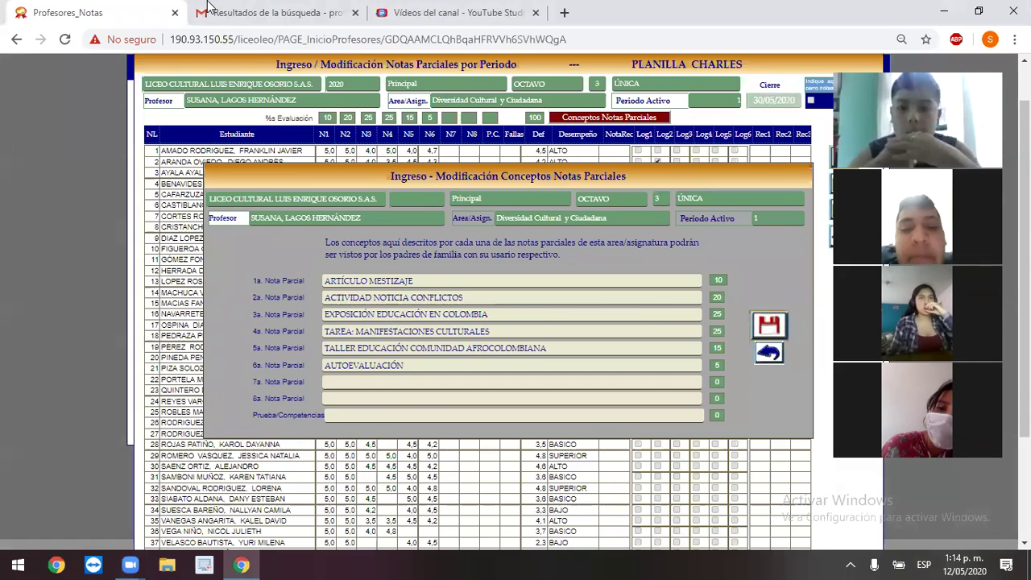
Search Gmail for the row 9 student's emails and preview the Diapositivas Nepad 803.pptx attachment before returning to the results
{"action": "left_click", "coordinate": [266, 12]}
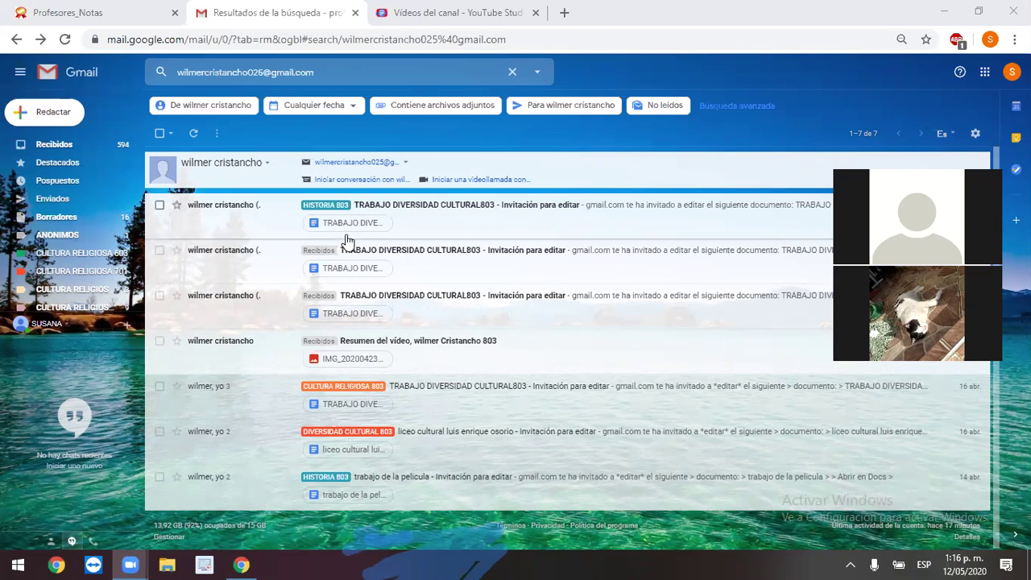
{"action": "left_click", "coordinate": [276, 78]}
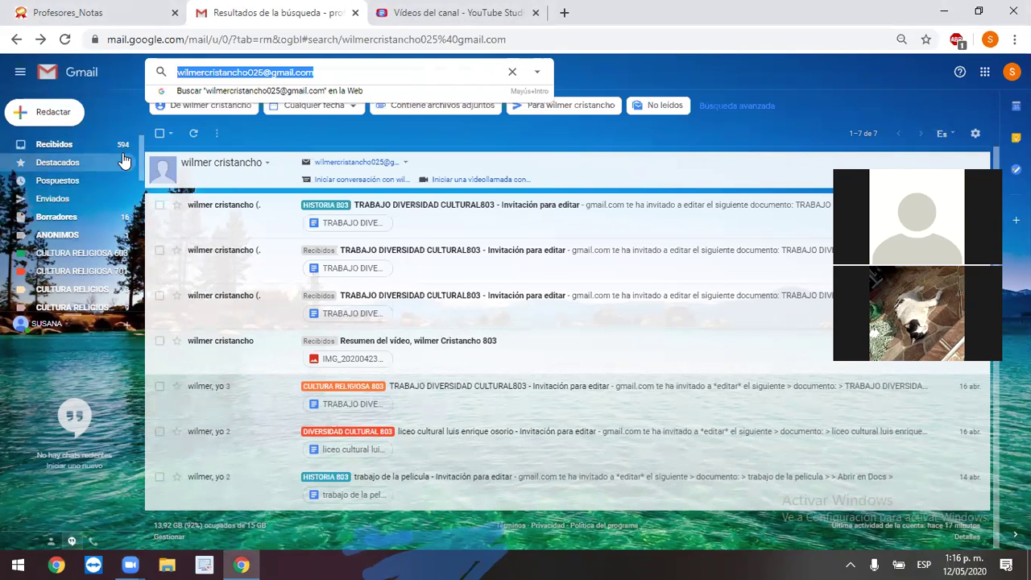
{"action": "type", "text": "esteban"}
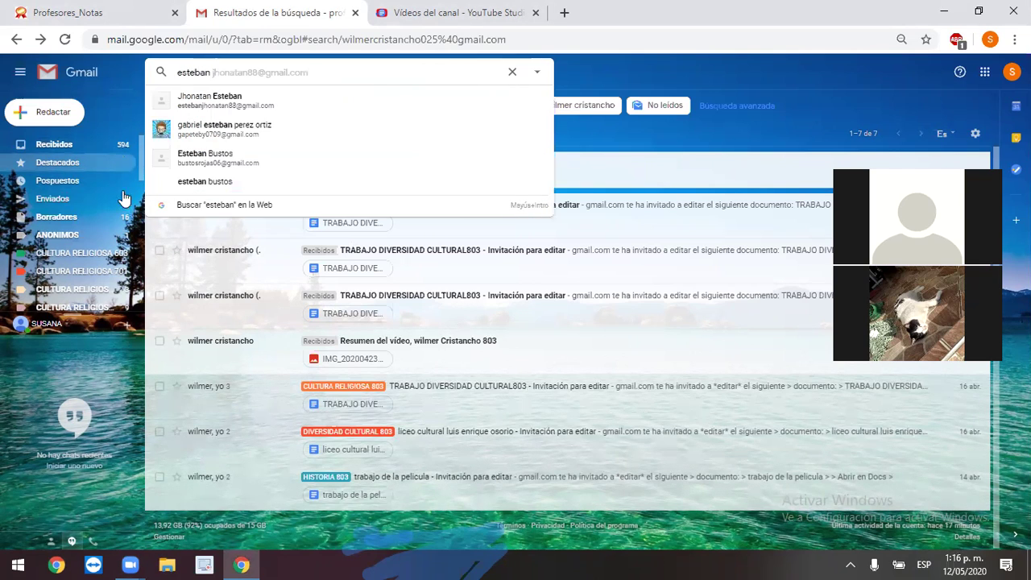
{"action": "left_click", "coordinate": [206, 105]}
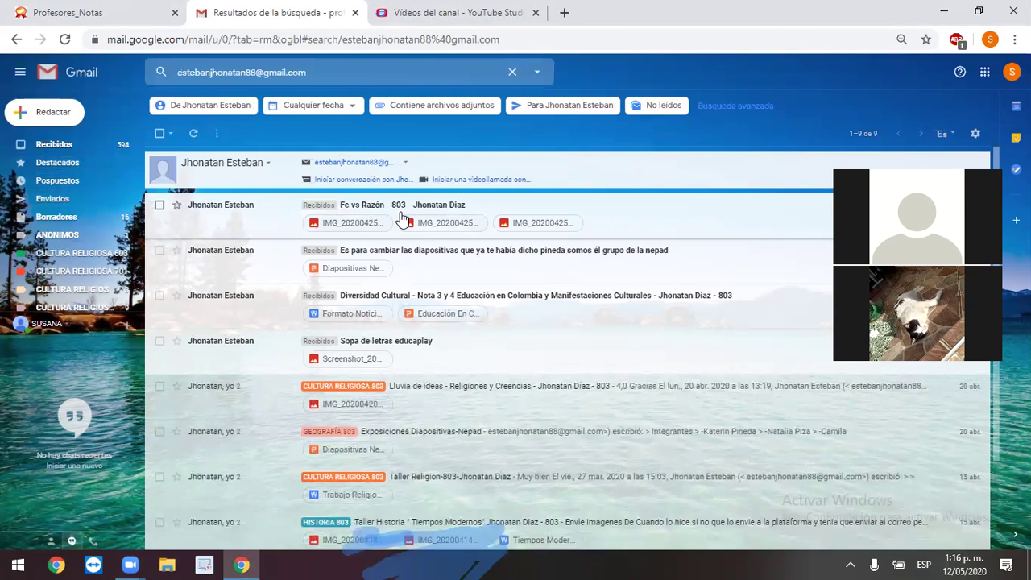
{"action": "left_click", "coordinate": [360, 270]}
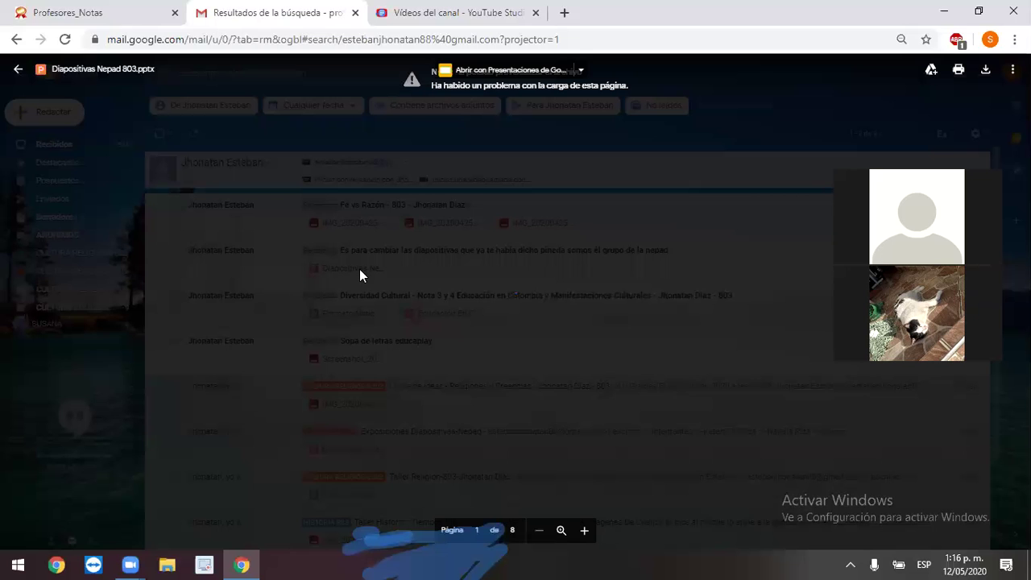
{"action": "left_click", "coordinate": [14, 71]}
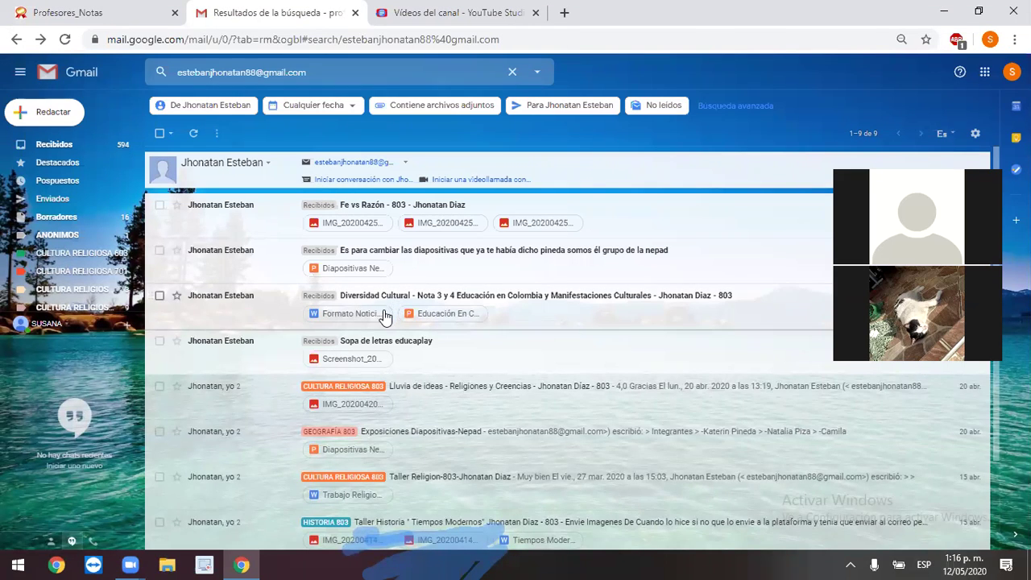
Open the row 9 student's Diversidad Cultural Nota 3 y 4 email, examine Formato Noticia - Div. Cultural 803 (1).docx through page 2, and close it
{"action": "left_click", "coordinate": [491, 319]}
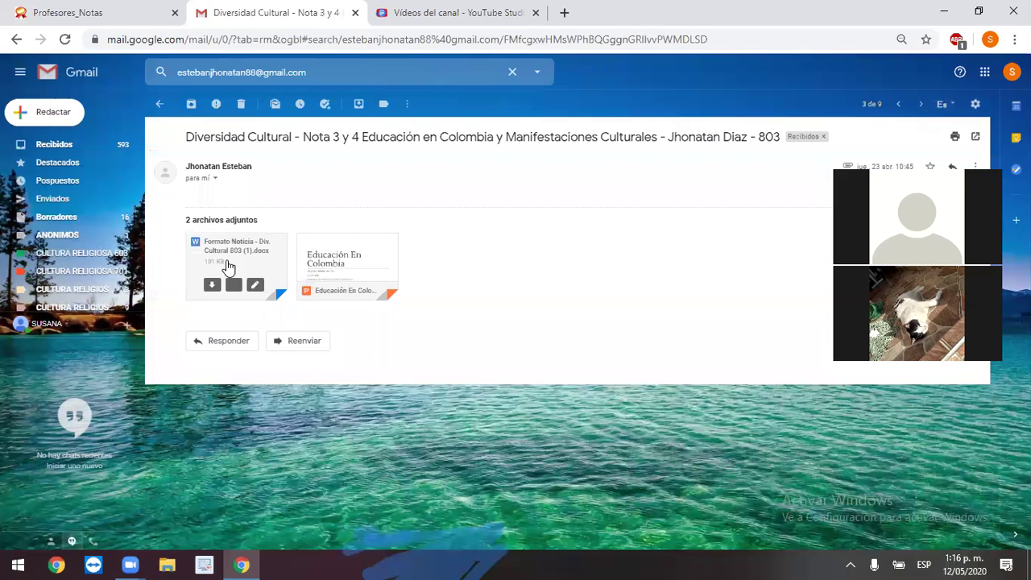
{"action": "left_click", "coordinate": [228, 266]}
{"action": "scroll", "coordinate": [226, 259], "scroll_direction": "down", "scroll_amount": 2}
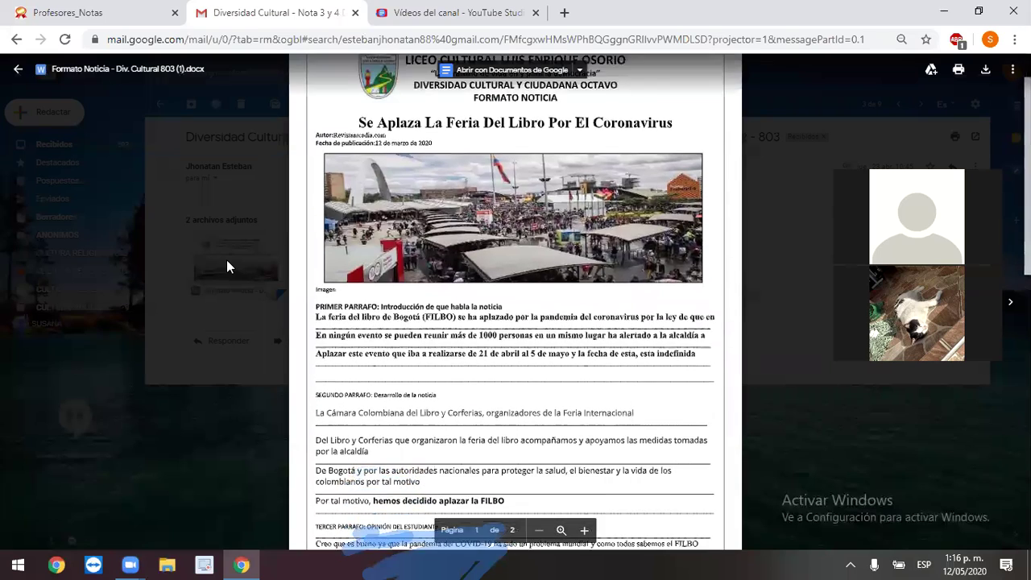
{"action": "scroll", "coordinate": [227, 259], "scroll_direction": "down", "scroll_amount": 3}
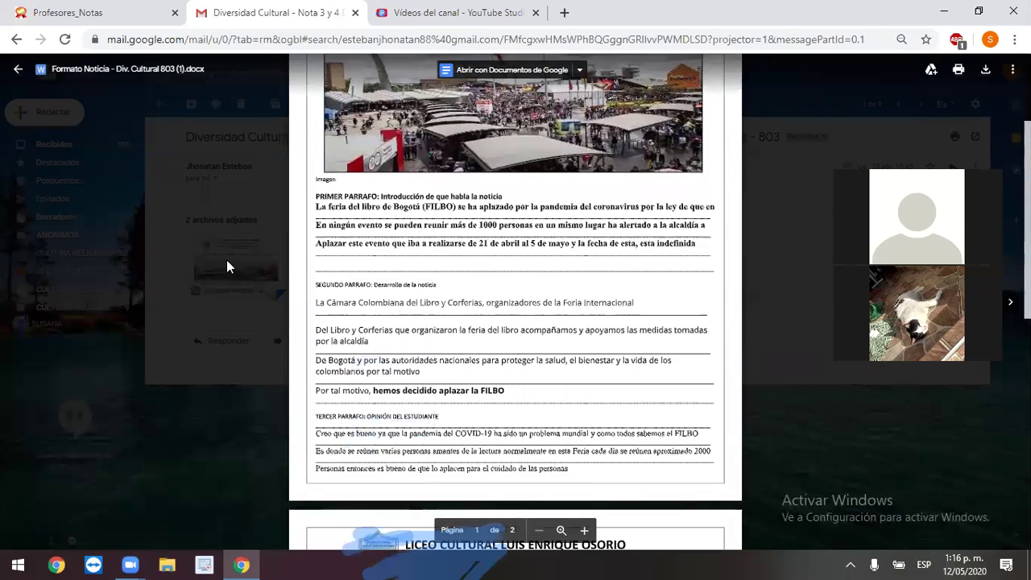
{"action": "scroll", "coordinate": [227, 259], "scroll_direction": "up", "scroll_amount": 3}
{"action": "scroll", "coordinate": [226, 259], "scroll_direction": "down", "scroll_amount": 3}
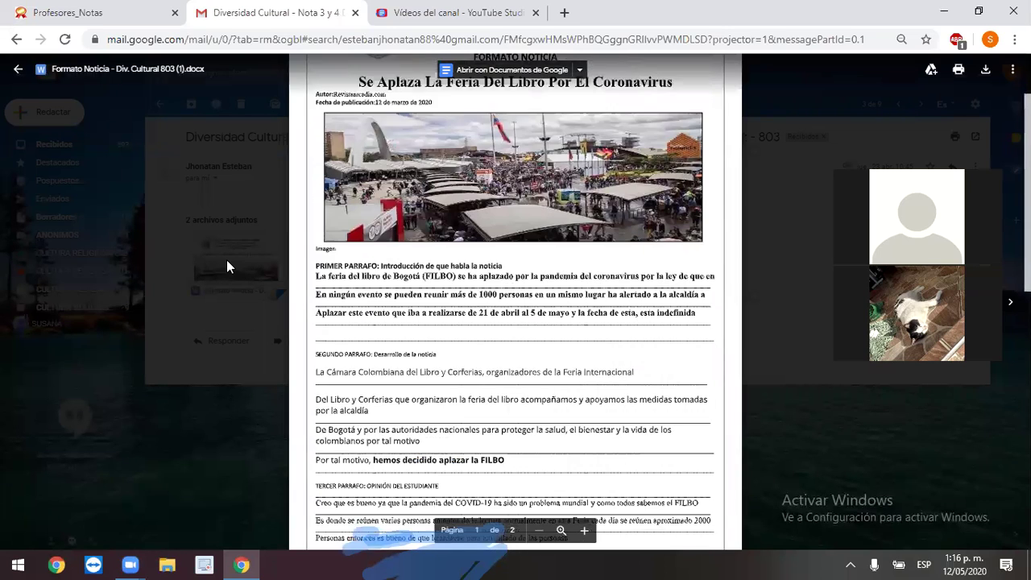
{"action": "scroll", "coordinate": [227, 260], "scroll_direction": "down", "scroll_amount": 2}
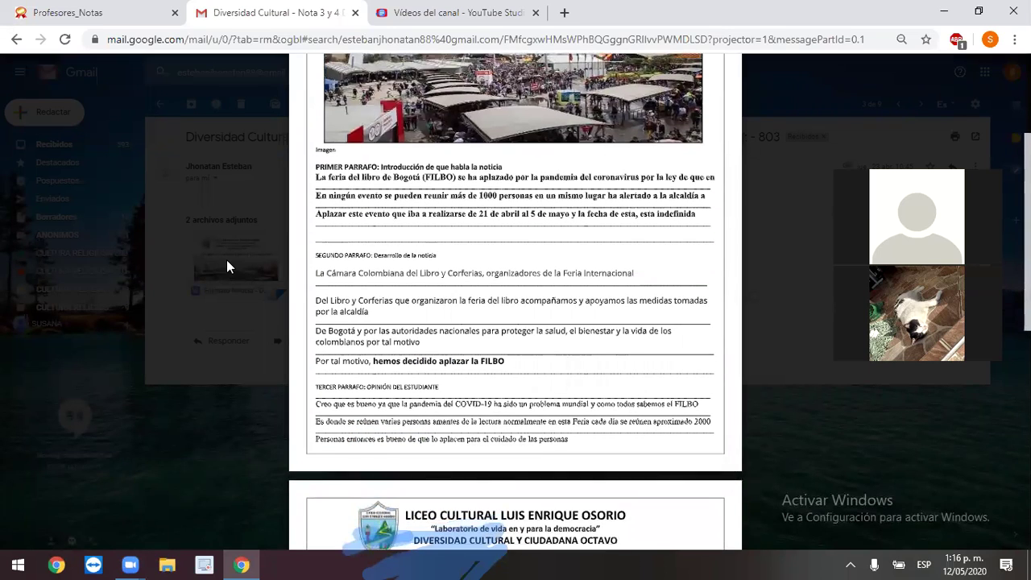
{"action": "scroll", "coordinate": [227, 260], "scroll_direction": "down", "scroll_amount": 3}
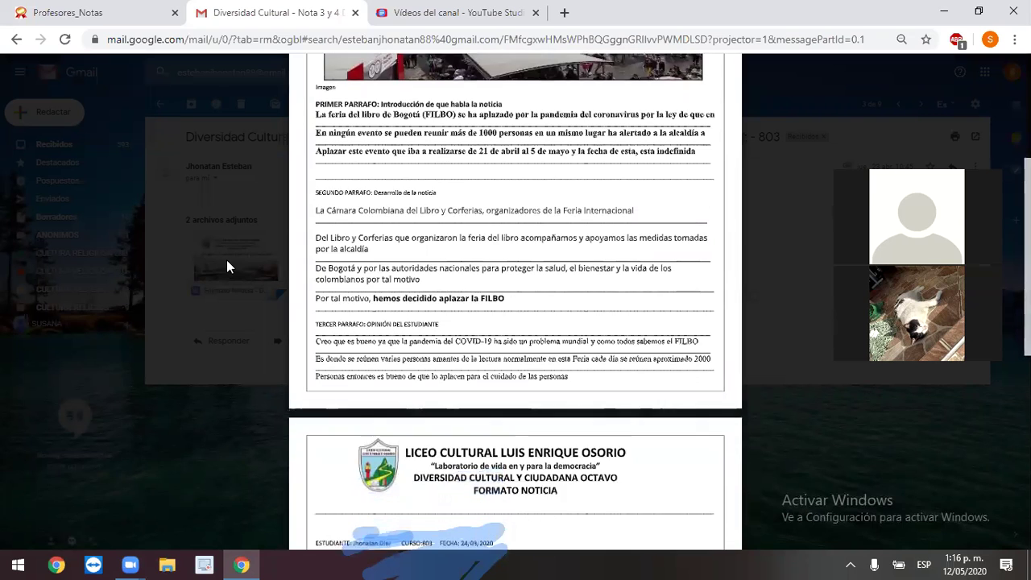
{"action": "scroll", "coordinate": [226, 260], "scroll_direction": "down", "scroll_amount": 2}
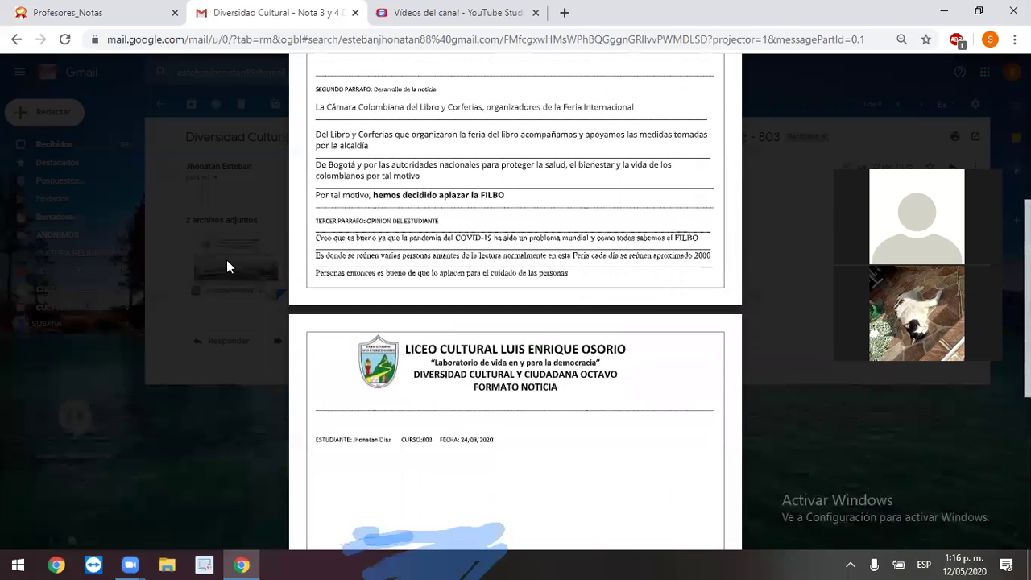
{"action": "scroll", "coordinate": [227, 259], "scroll_direction": "down", "scroll_amount": 1}
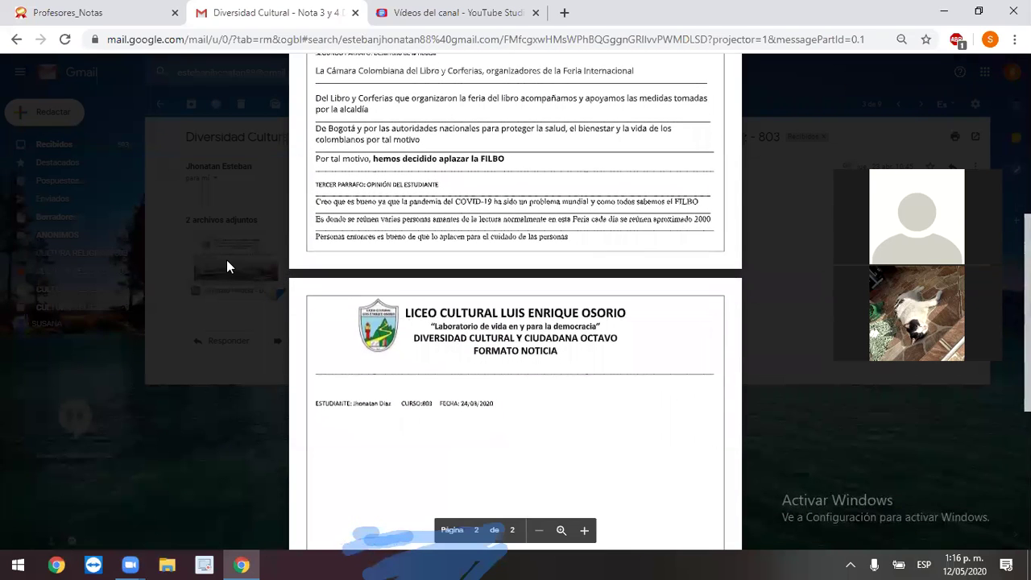
{"action": "scroll", "coordinate": [226, 259], "scroll_direction": "down", "scroll_amount": 2}
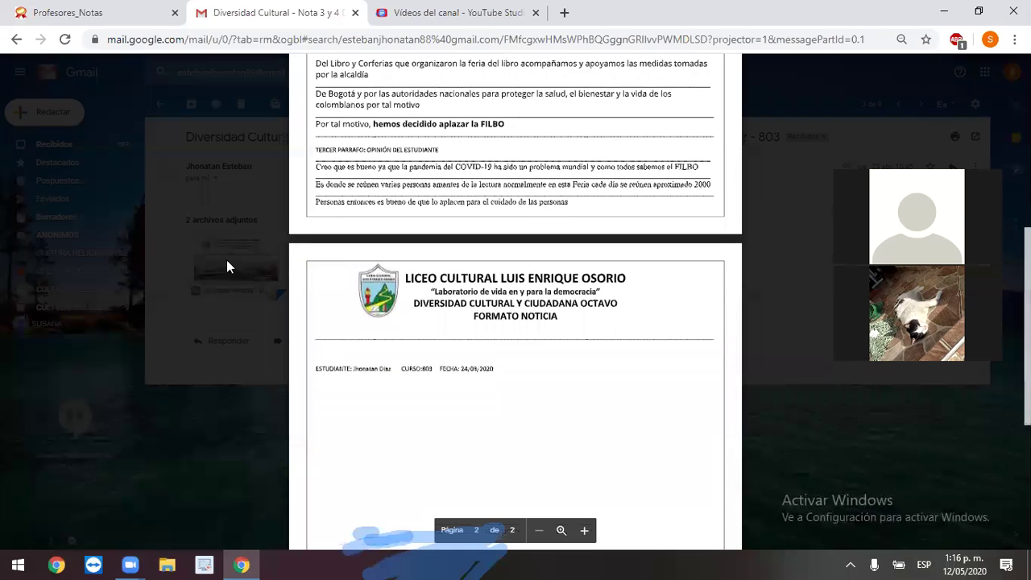
{"action": "scroll", "coordinate": [227, 259], "scroll_direction": "down", "scroll_amount": 2}
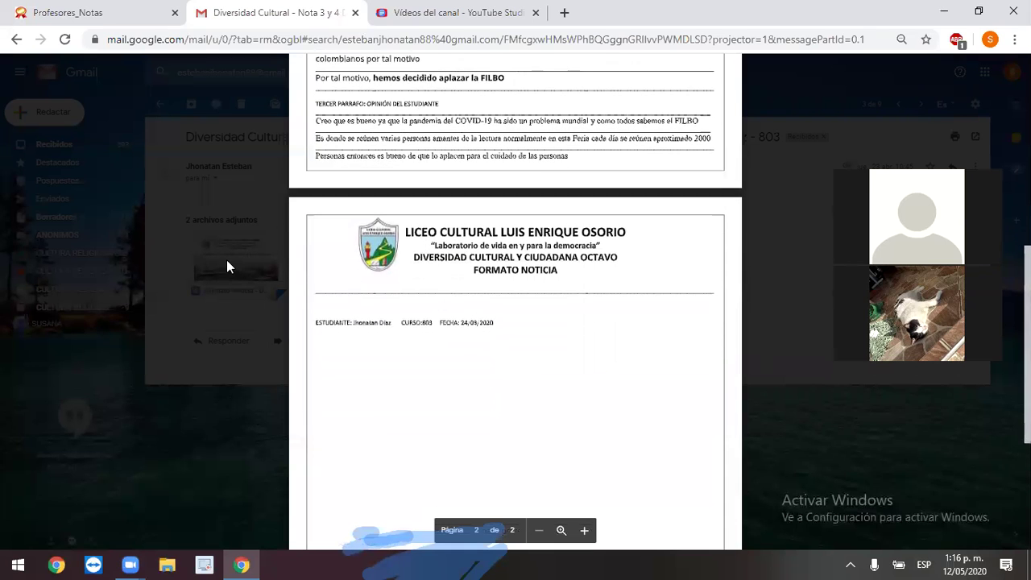
{"action": "scroll", "coordinate": [227, 260], "scroll_direction": "down", "scroll_amount": 1}
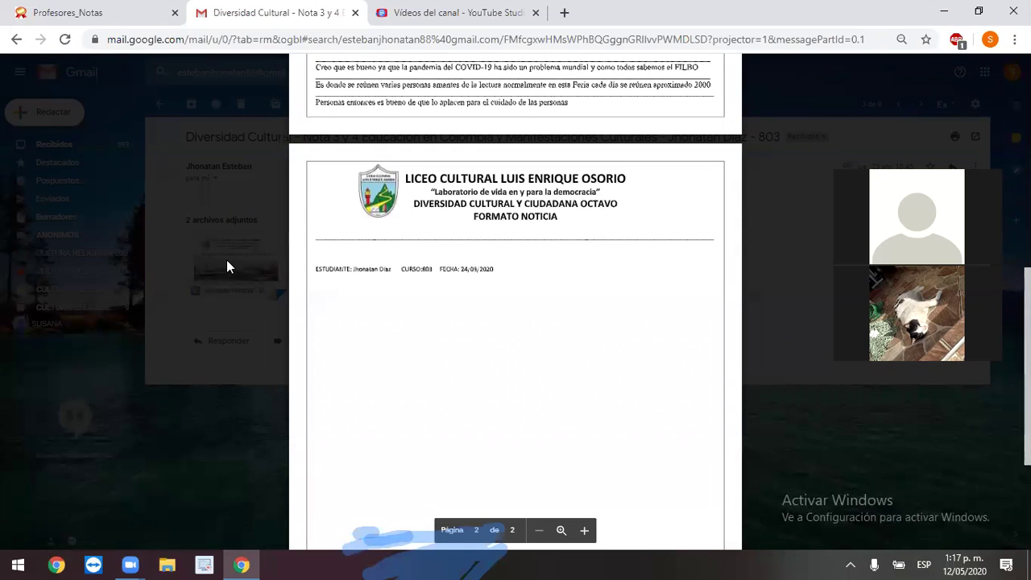
{"action": "scroll", "coordinate": [226, 259], "scroll_direction": "up", "scroll_amount": 8}
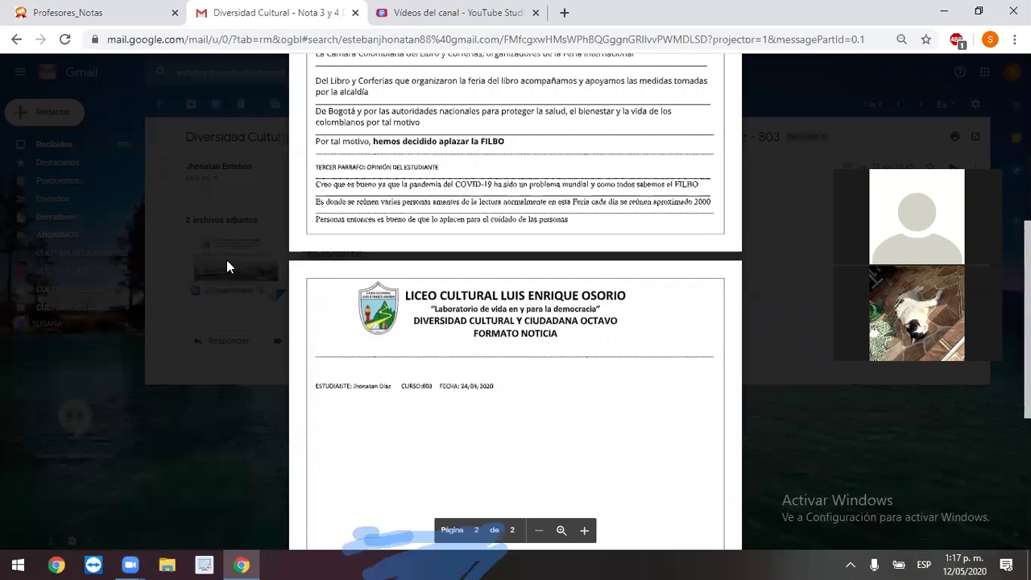
{"action": "left_click", "coordinate": [17, 69]}
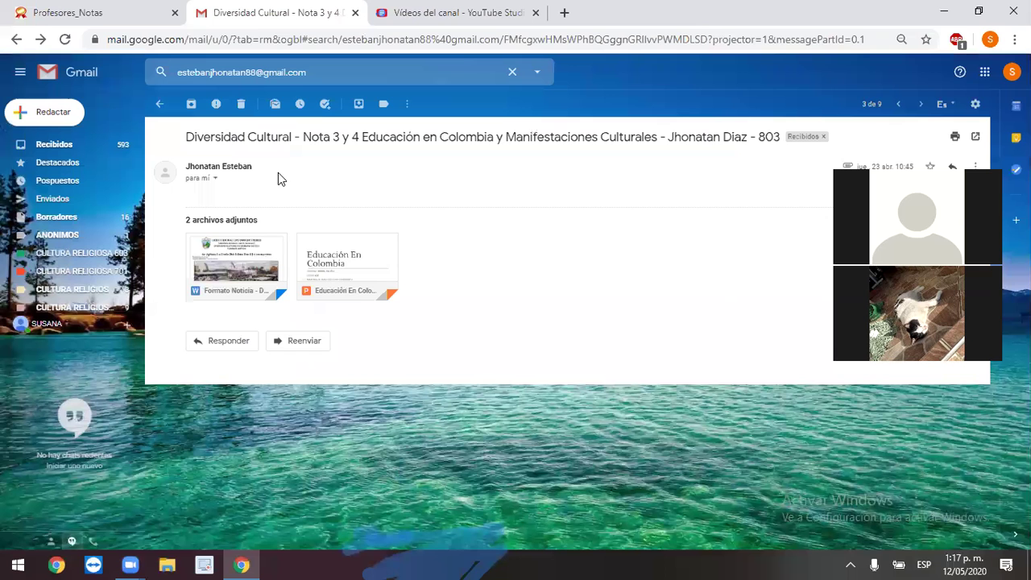
Examine all the slides of the Educación En Colombia.pptx attachment and return to the email
{"action": "left_click", "coordinate": [348, 266]}
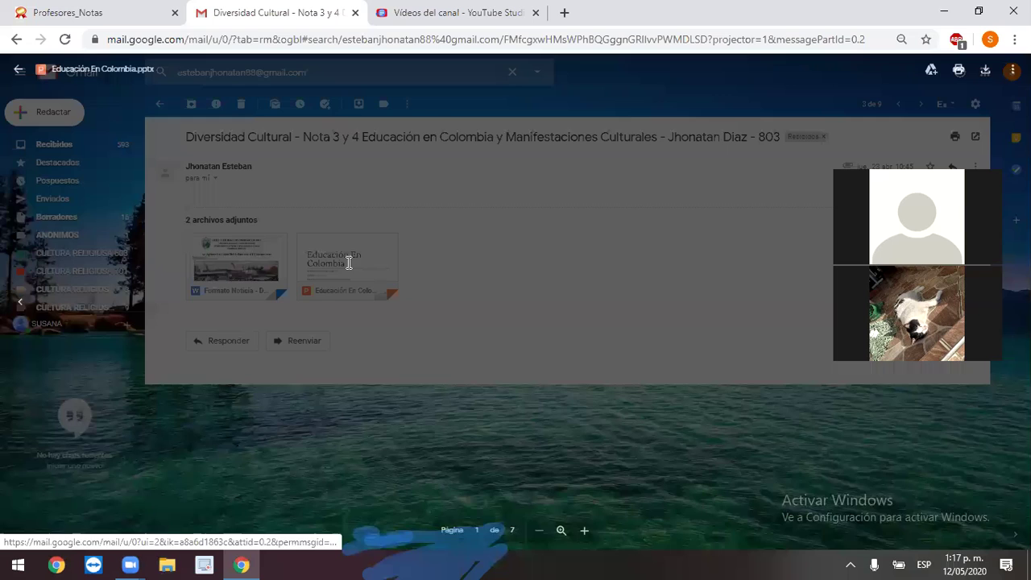
{"action": "scroll", "coordinate": [348, 262], "scroll_direction": "down", "scroll_amount": 2}
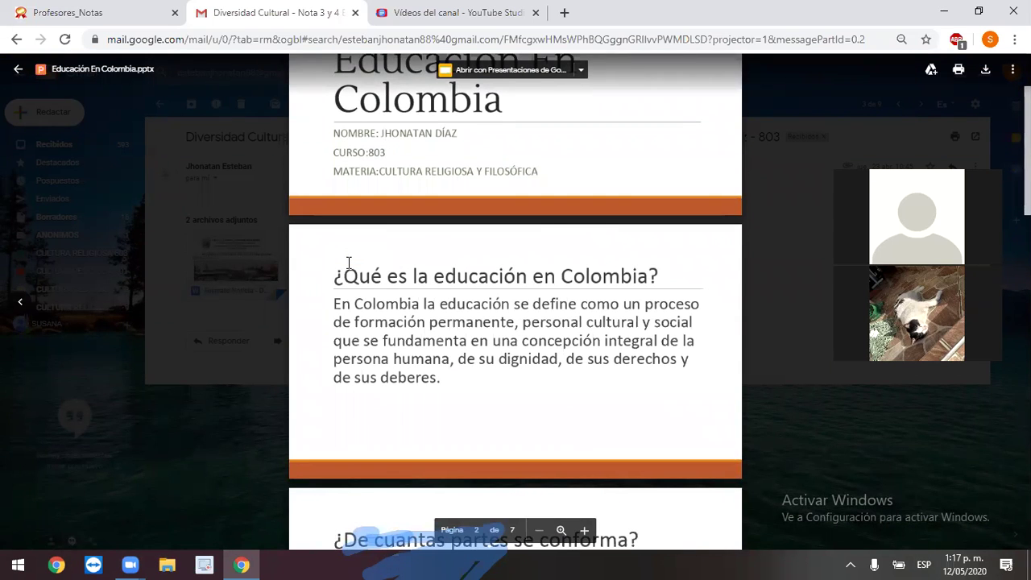
{"action": "scroll", "coordinate": [348, 263], "scroll_direction": "down", "scroll_amount": 3}
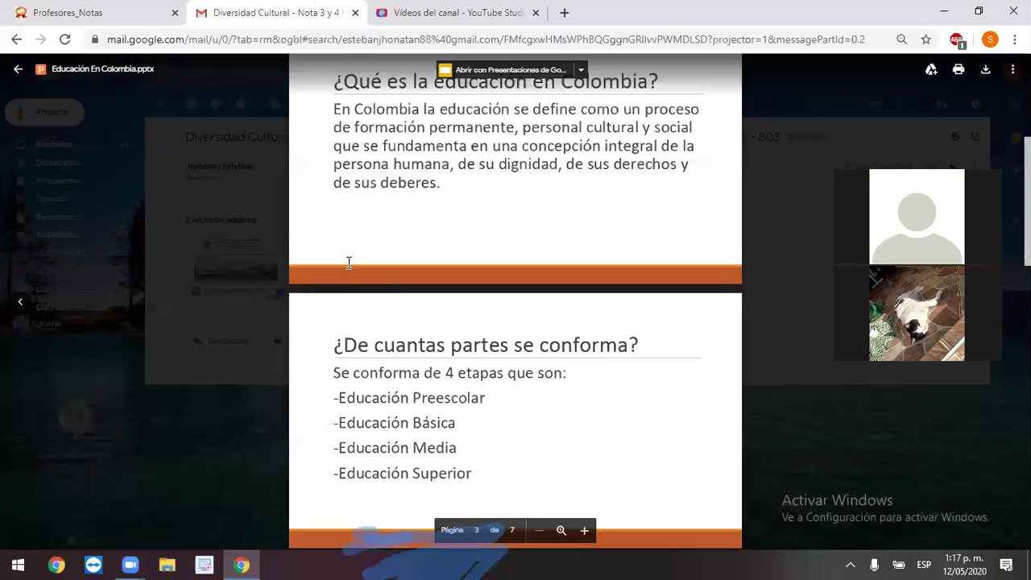
{"action": "scroll", "coordinate": [348, 263], "scroll_direction": "down", "scroll_amount": 1}
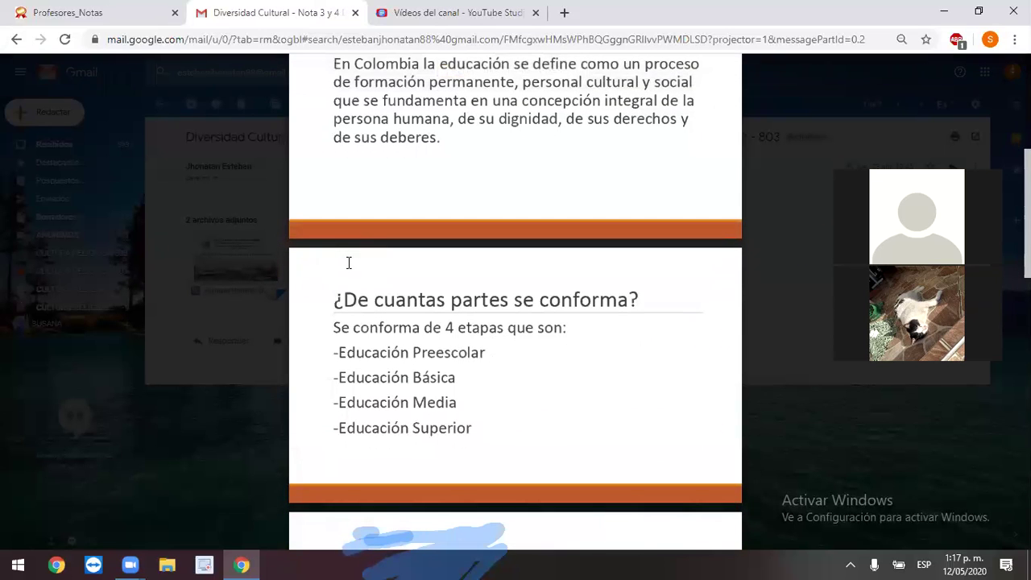
{"action": "scroll", "coordinate": [349, 263], "scroll_direction": "down", "scroll_amount": 3}
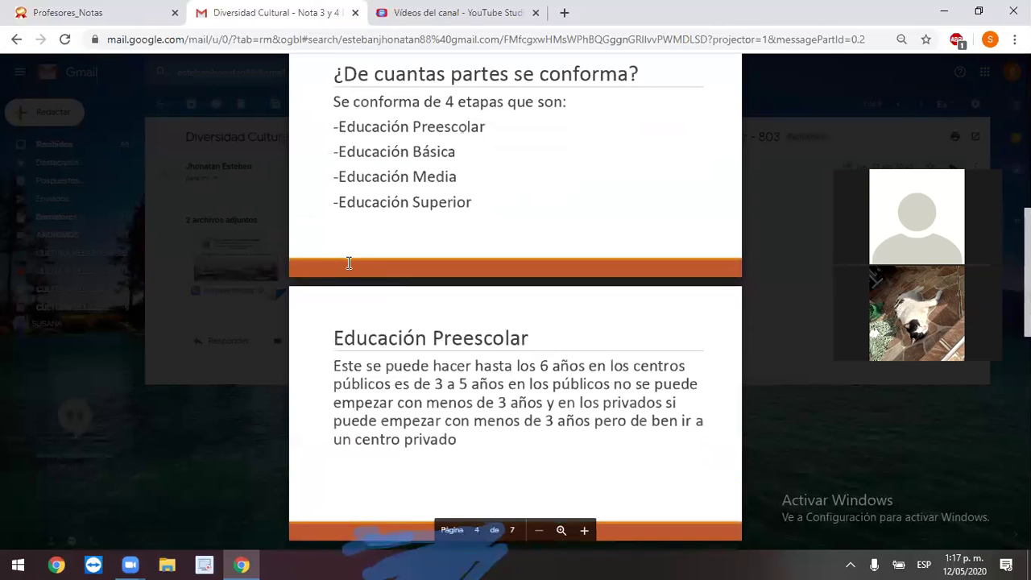
{"action": "scroll", "coordinate": [349, 262], "scroll_direction": "down", "scroll_amount": 3}
{"action": "scroll", "coordinate": [349, 263], "scroll_direction": "down", "scroll_amount": 2}
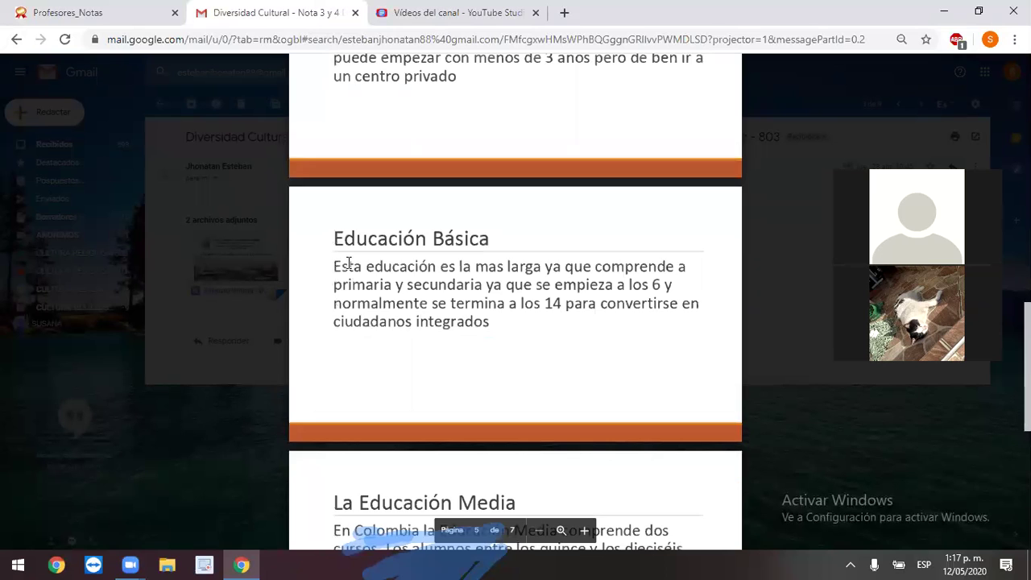
{"action": "scroll", "coordinate": [349, 262], "scroll_direction": "down", "scroll_amount": 5}
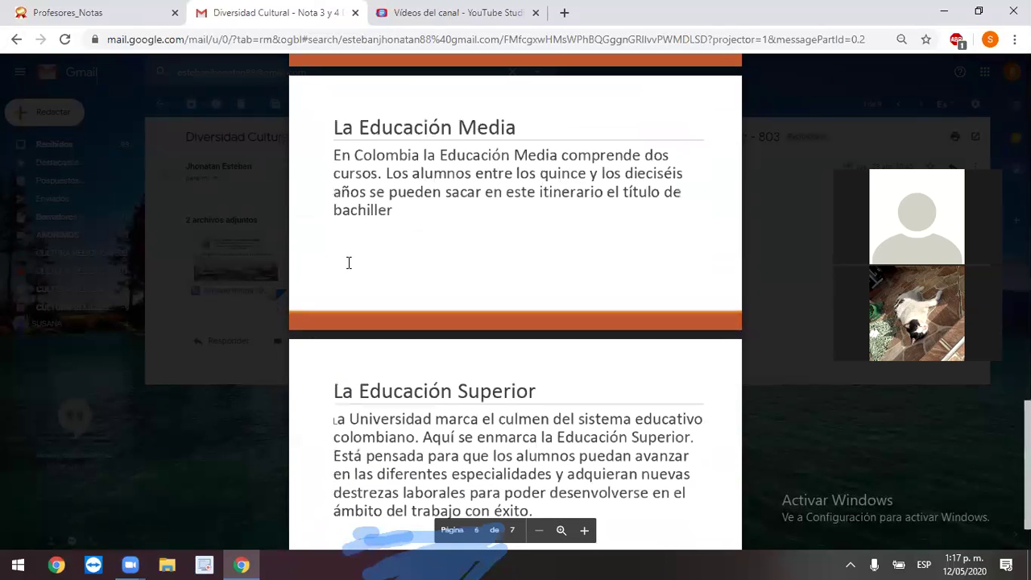
{"action": "scroll", "coordinate": [349, 262], "scroll_direction": "down", "scroll_amount": 1}
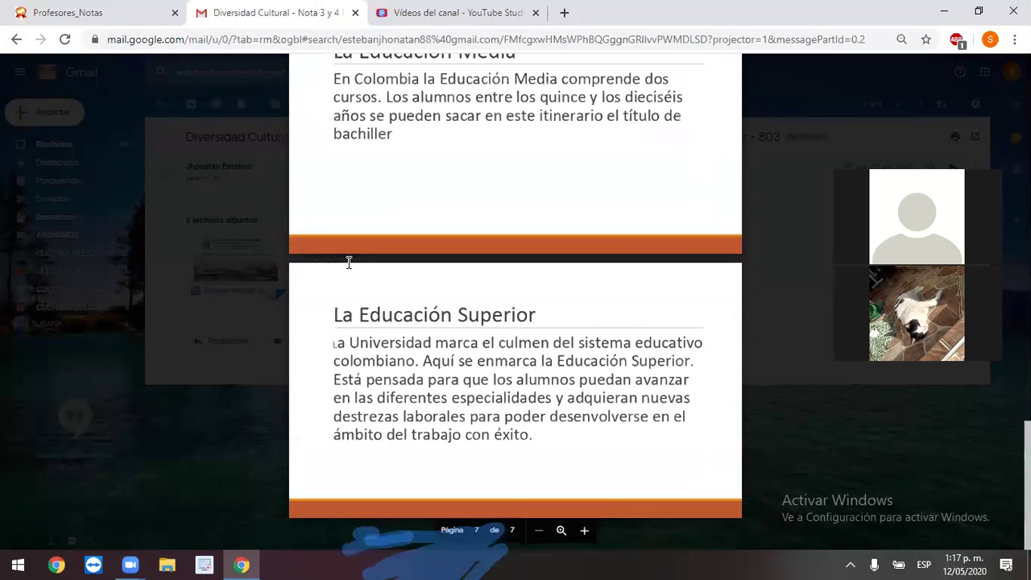
{"action": "scroll", "coordinate": [349, 262], "scroll_direction": "up", "scroll_amount": 20}
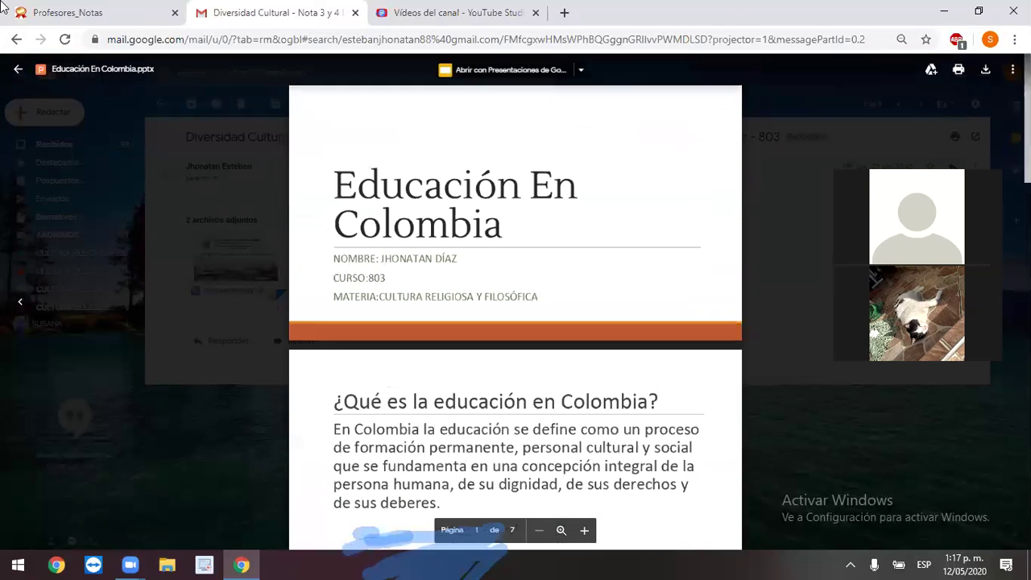
{"action": "left_click", "coordinate": [20, 72]}
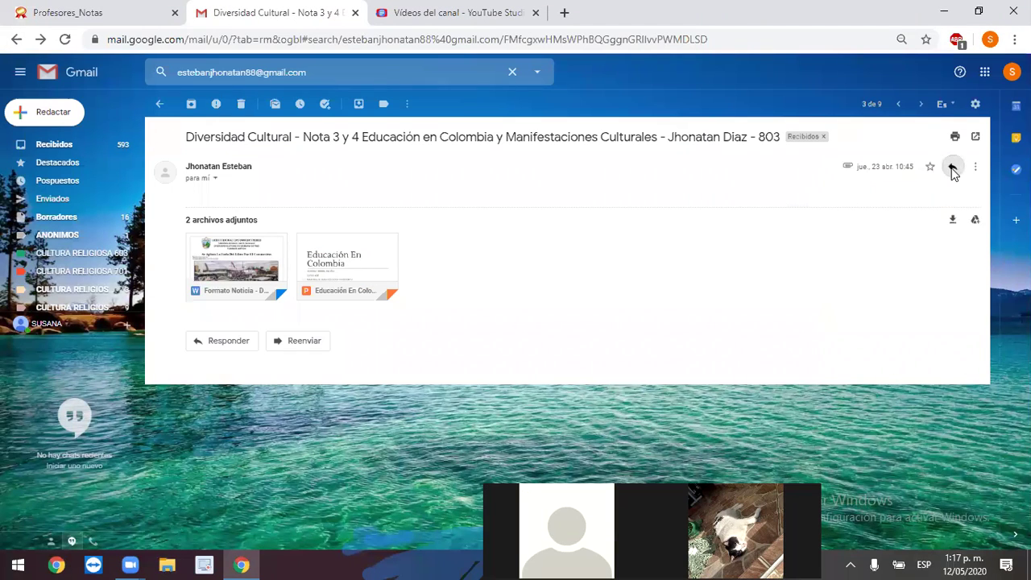
Reply to the student with the heading NOTAS and the lines NOTICIA 5,0 and DIAPOSITIVAS 5,0, and send the message
{"action": "left_click", "coordinate": [954, 168]}
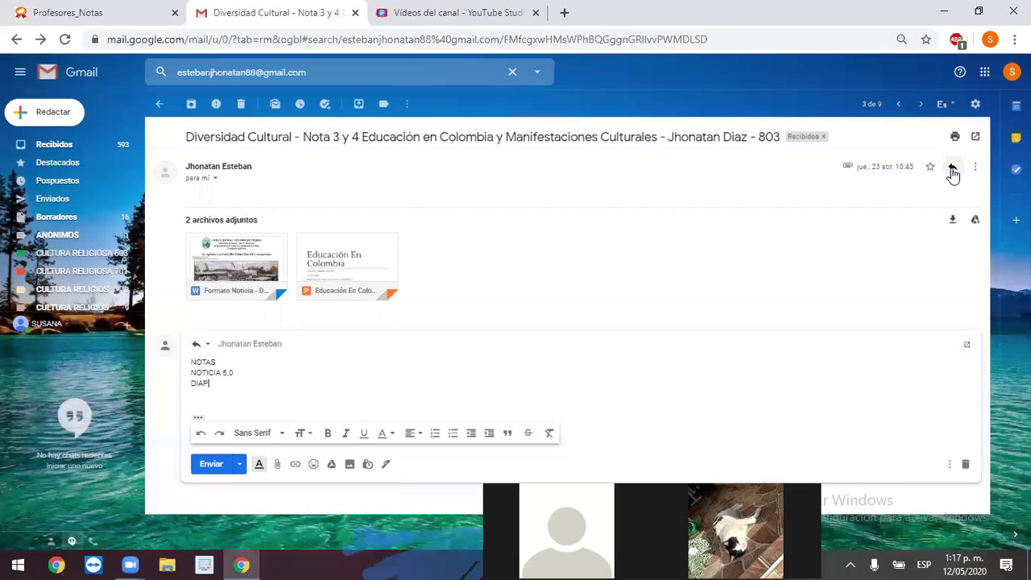
{"action": "type", "text": "SITIVAS 5,0"}
Switch to the grade sheet and enter 5.0 as the row 9 student's N4 grade
{"action": "left_click", "coordinate": [133, 21]}
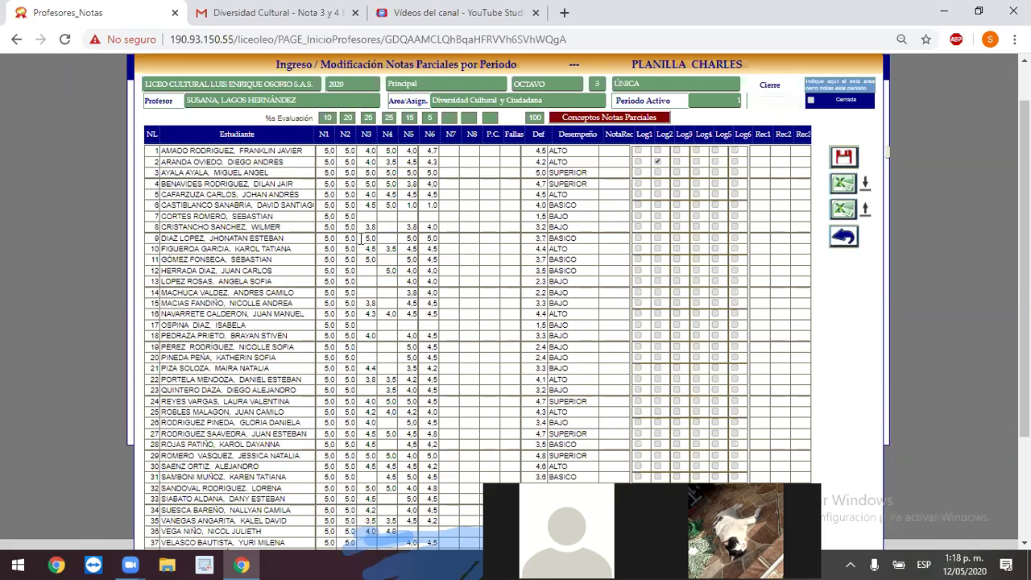
{"action": "type", "text": "5.0"}
{"action": "key", "text": "Tab"}
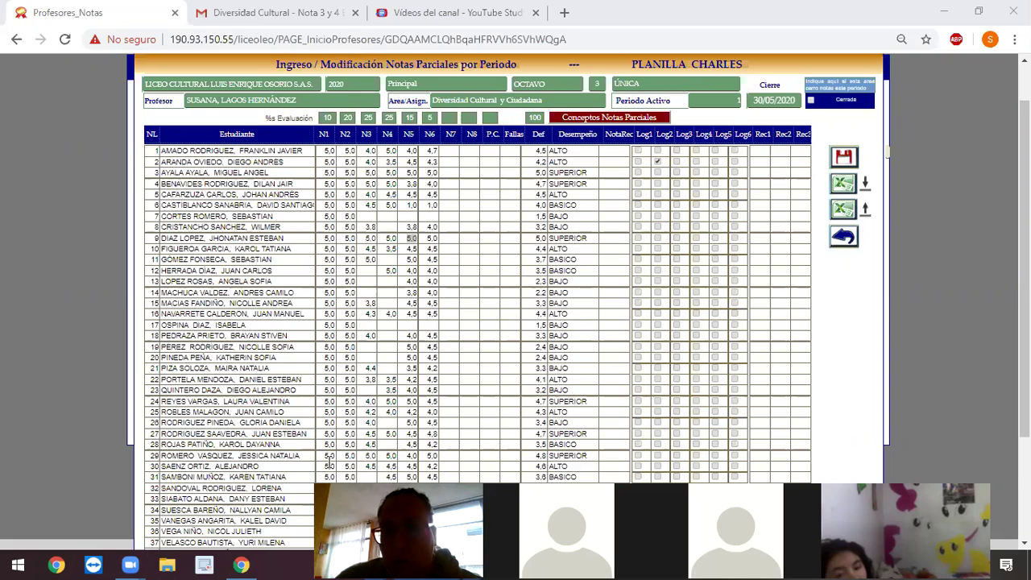
Check the N4 grades of rows 9 to 11 and open the partial-grade concepts for the row 11 student's missing grade
{"action": "left_click", "coordinate": [394, 242]}
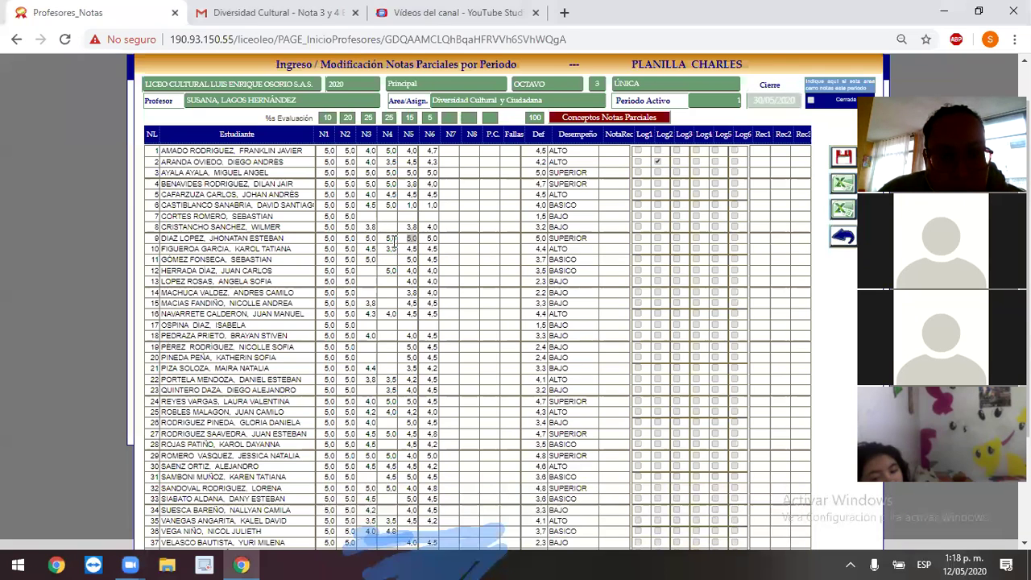
{"action": "left_click", "coordinate": [390, 249]}
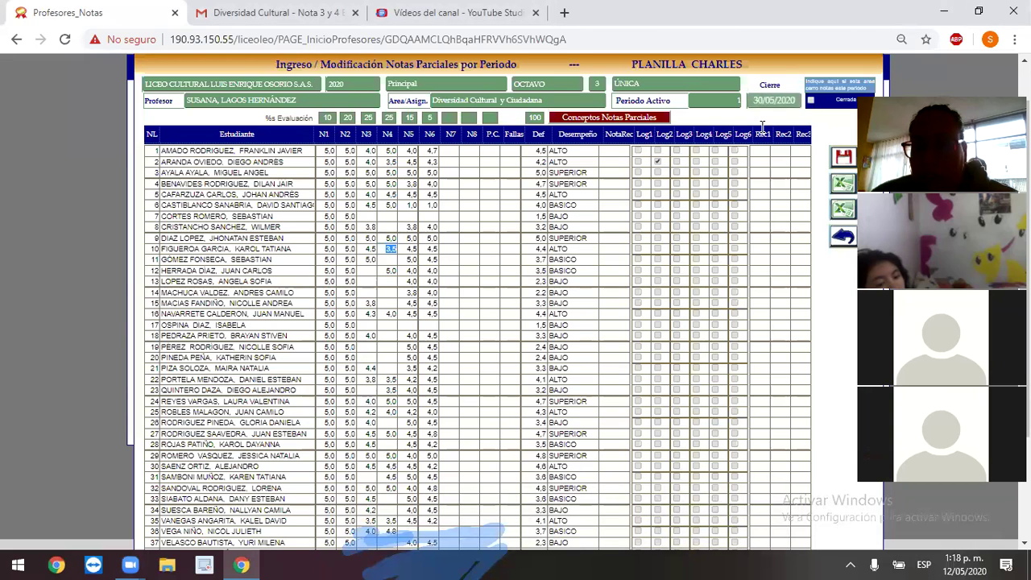
{"action": "left_click", "coordinate": [396, 260]}
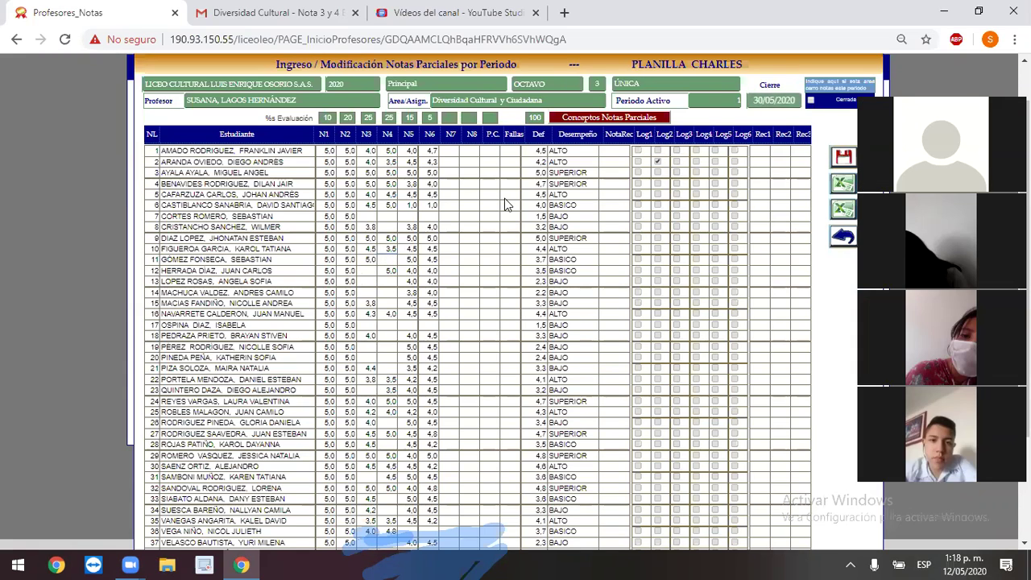
{"action": "left_click", "coordinate": [593, 121]}
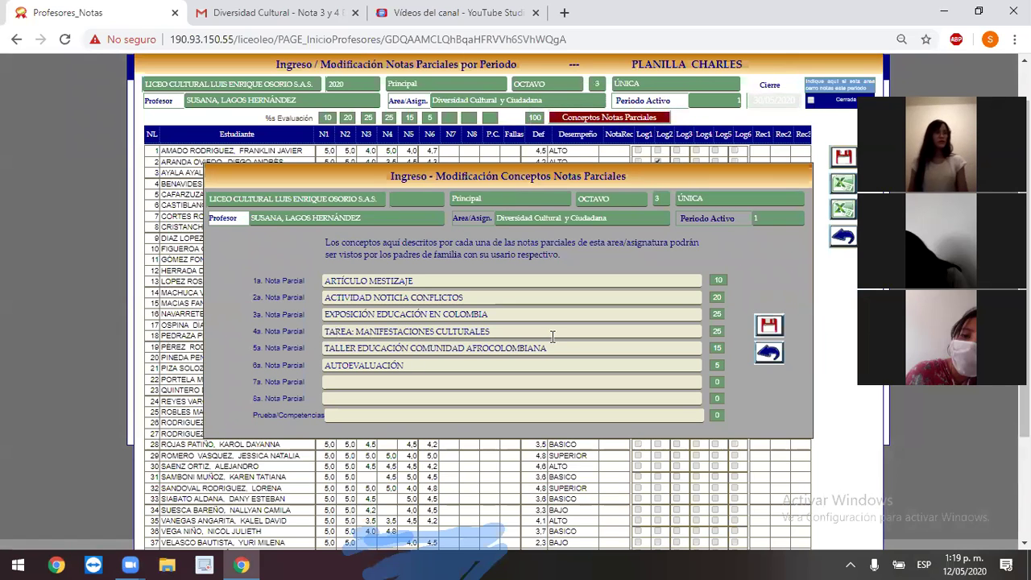
Return to Gmail and replace the previous search with the row 11 student's e-mail address to list that student's messages
{"action": "left_click", "coordinate": [241, 12]}
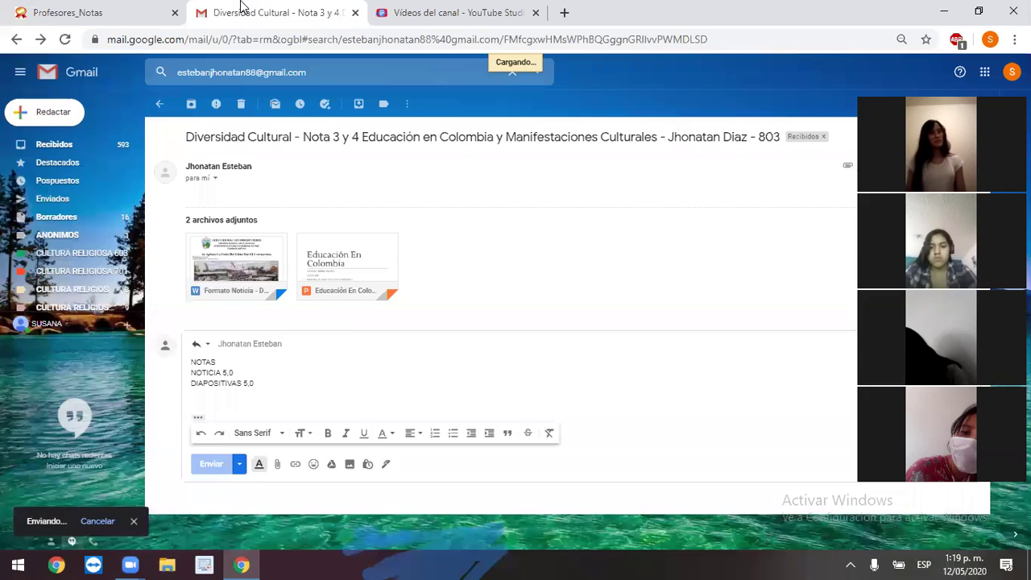
{"action": "left_click", "coordinate": [340, 79]}
{"action": "key", "text": "BackSpace"}
{"action": "key", "text": "BackSpace"}
{"action": "key", "text": "BackSpace"}
{"action": "key", "text": "BackSpace"}
{"action": "key", "text": "BackSpace"}
{"action": "key", "text": "BackSpace"}
{"action": "key", "text": "BackSpace"}
{"action": "key", "text": "BackSpace"}
{"action": "key", "text": "BackSpace"}
{"action": "key", "text": "BackSpace"}
{"action": "key", "text": "BackSpace"}
{"action": "key", "text": "BackSpace"}
{"action": "key", "text": "BackSpace"}
{"action": "key", "text": "BackSpace"}
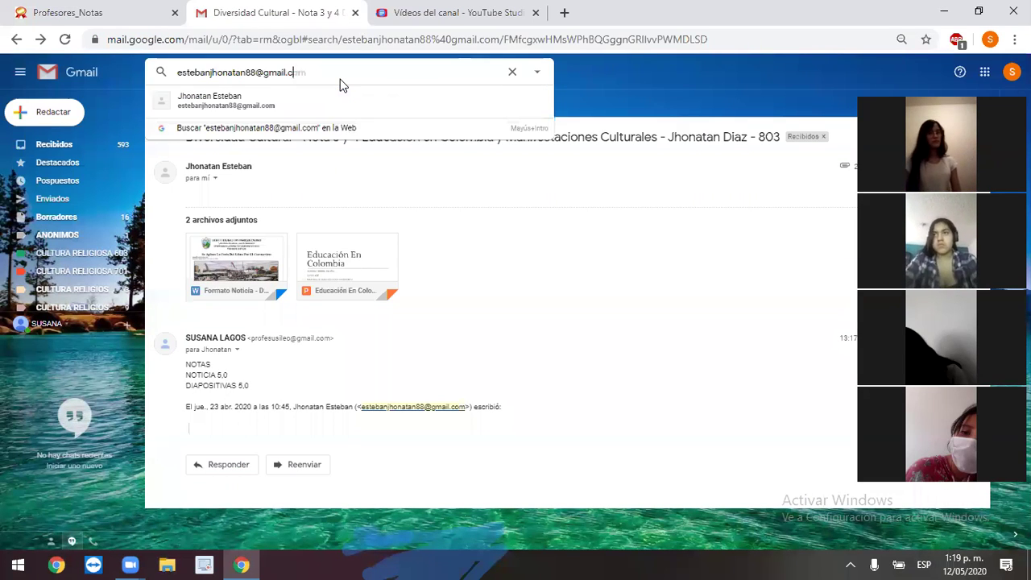
{"action": "key", "text": "BackSpace"}
{"action": "key", "text": "BackSpace"}
{"action": "key", "text": "BackSpace"}
{"action": "key", "text": "BackSpace"}
{"action": "key", "text": "BackSpace"}
{"action": "key", "text": "BackSpace"}
{"action": "key", "text": "BackSpace"}
{"action": "key", "text": "BackSpace"}
{"action": "key", "text": "BackSpace"}
{"action": "key", "text": "BackSpace"}
{"action": "key", "text": "BackSpace"}
{"action": "key", "text": "BackSpace"}
{"action": "key", "text": "BackSpace"}
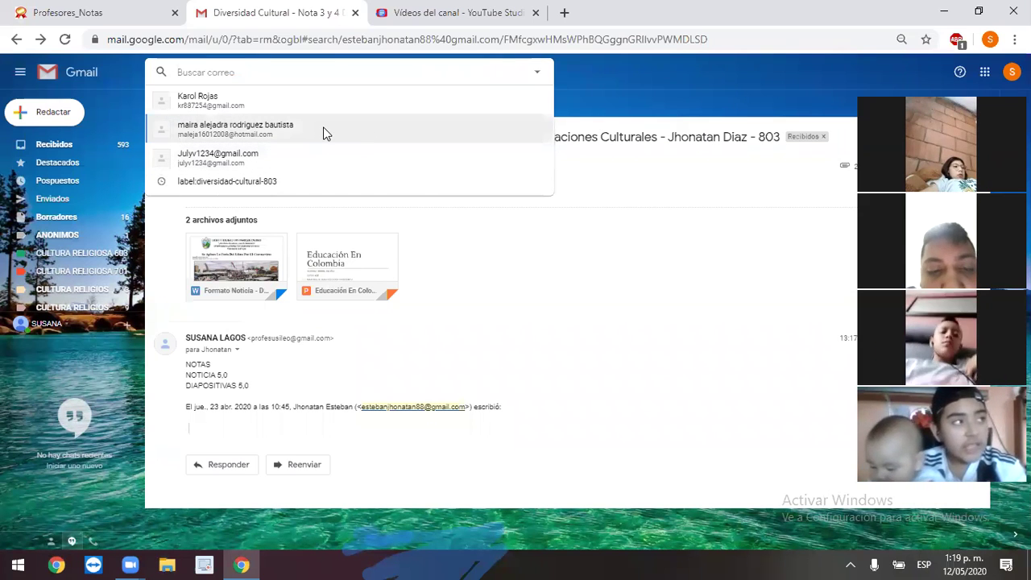
{"action": "type", "text": "alejas"}
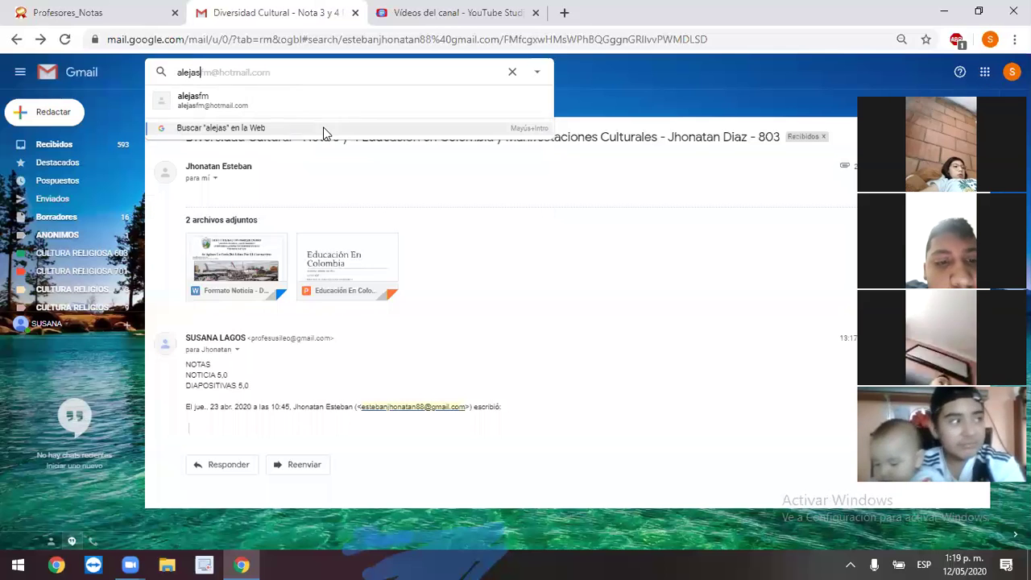
{"action": "left_click", "coordinate": [202, 103]}
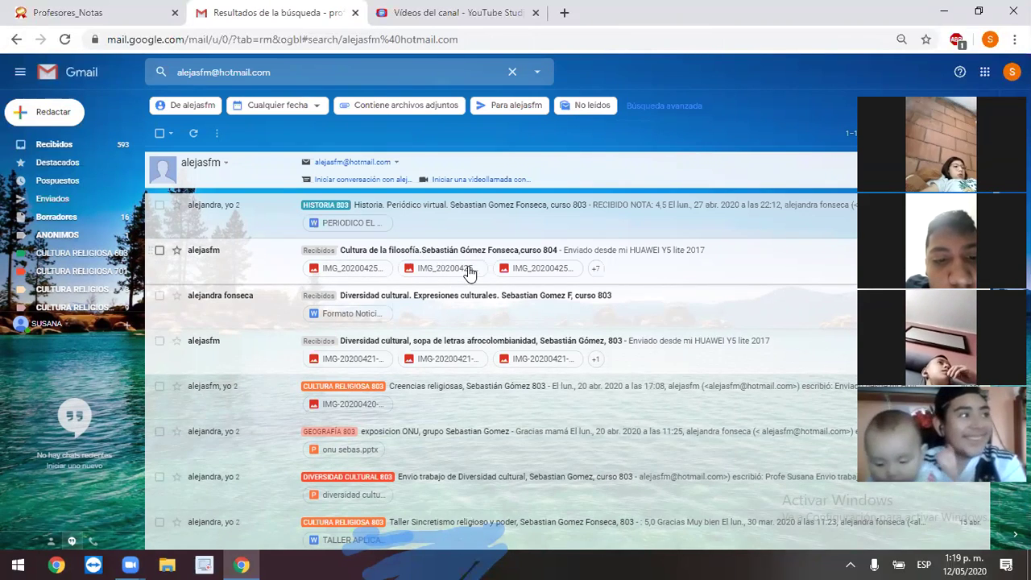
Open the attachment Formato Noticia - Div. Cultural.docx, read both pages of the news assignment through, and close the preview
{"action": "left_click", "coordinate": [361, 319]}
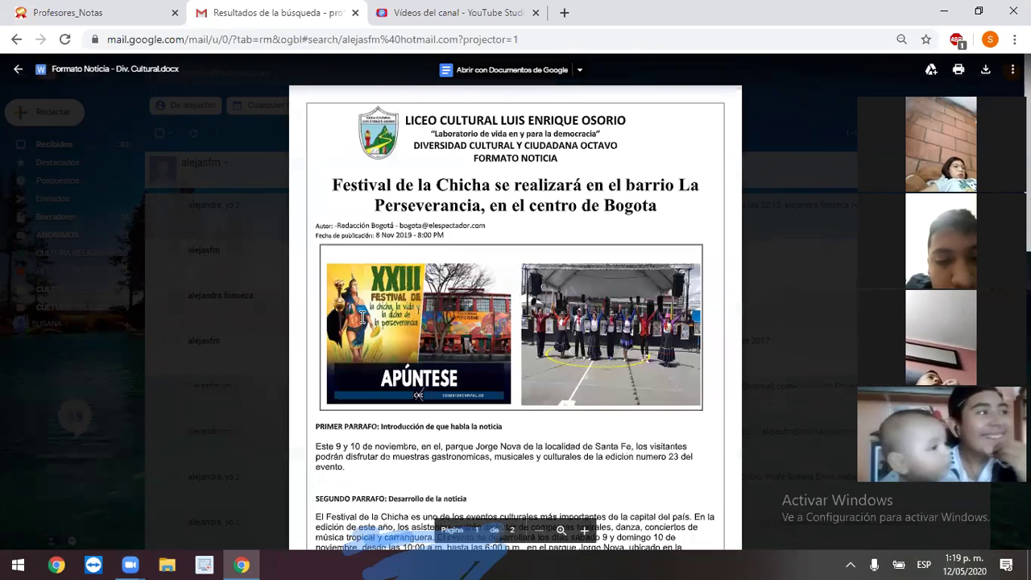
{"action": "scroll", "coordinate": [363, 316], "scroll_direction": "down", "scroll_amount": 2}
{"action": "scroll", "coordinate": [362, 317], "scroll_direction": "up", "scroll_amount": 3}
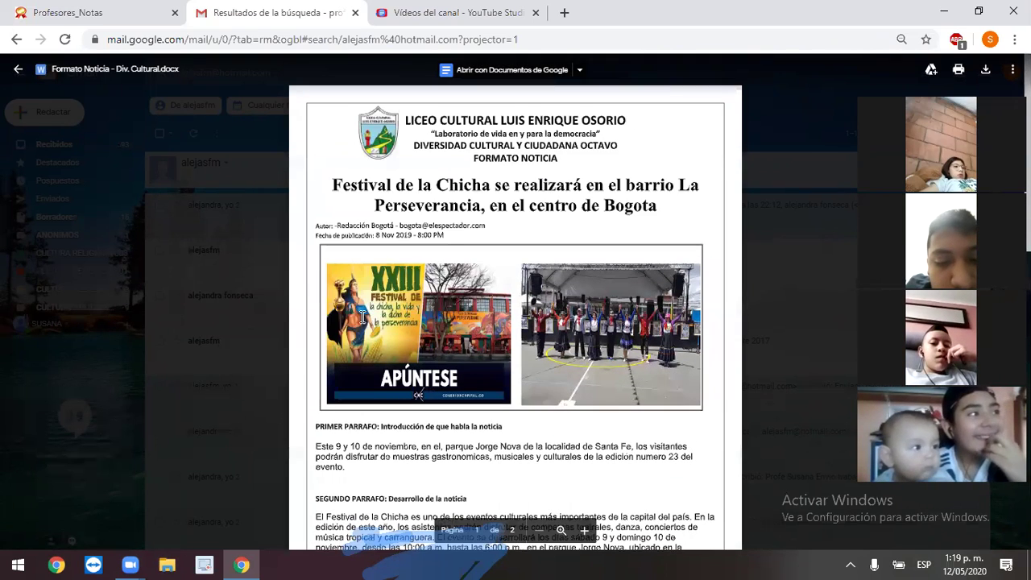
{"action": "scroll", "coordinate": [363, 317], "scroll_direction": "down", "scroll_amount": 2}
{"action": "scroll", "coordinate": [363, 316], "scroll_direction": "down", "scroll_amount": 2}
{"action": "scroll", "coordinate": [363, 317], "scroll_direction": "up", "scroll_amount": 3}
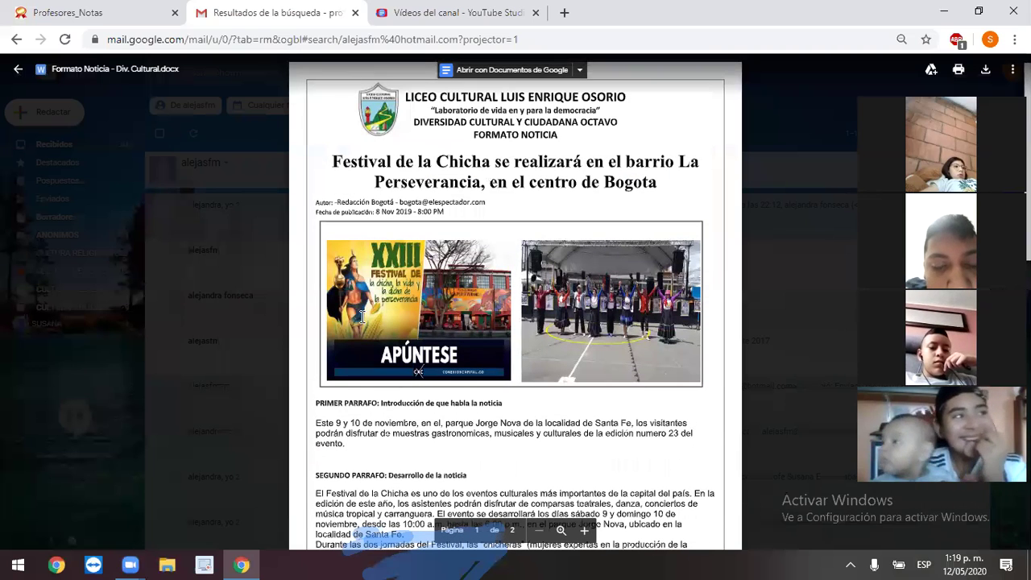
{"action": "scroll", "coordinate": [363, 317], "scroll_direction": "down", "scroll_amount": 1}
{"action": "scroll", "coordinate": [362, 317], "scroll_direction": "down", "scroll_amount": 1}
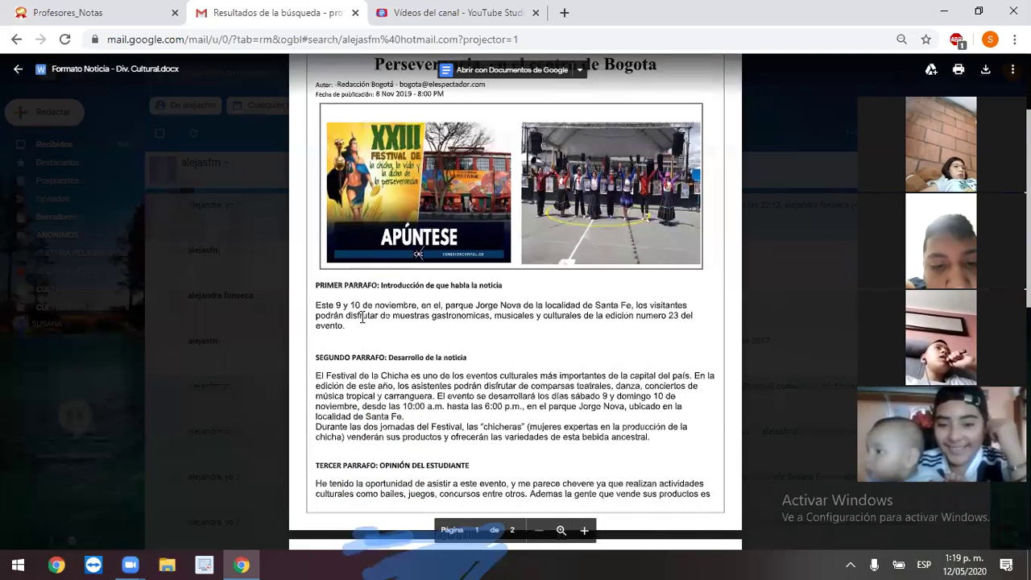
{"action": "scroll", "coordinate": [362, 315], "scroll_direction": "down", "scroll_amount": 1}
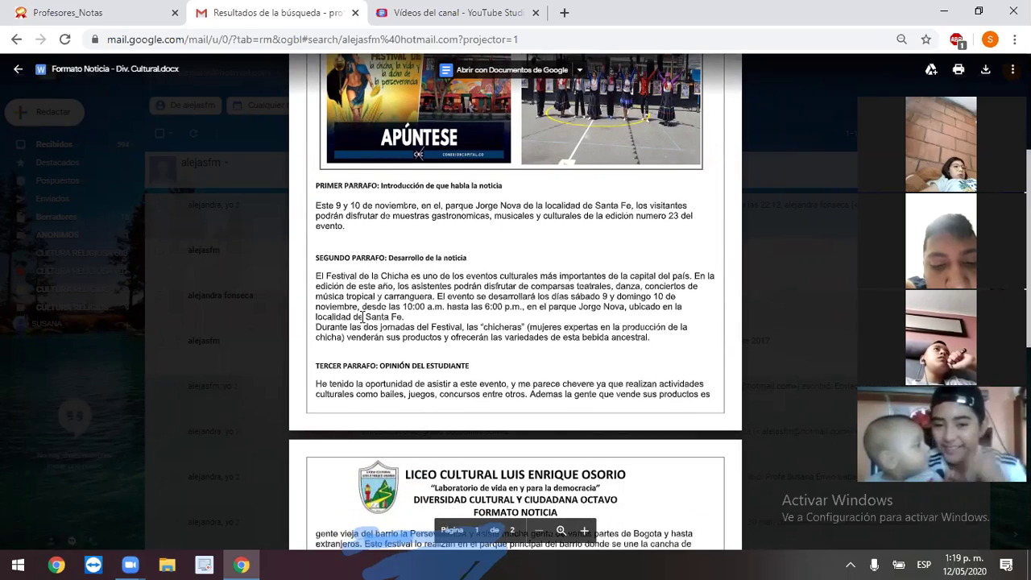
{"action": "scroll", "coordinate": [362, 317], "scroll_direction": "down", "scroll_amount": 2}
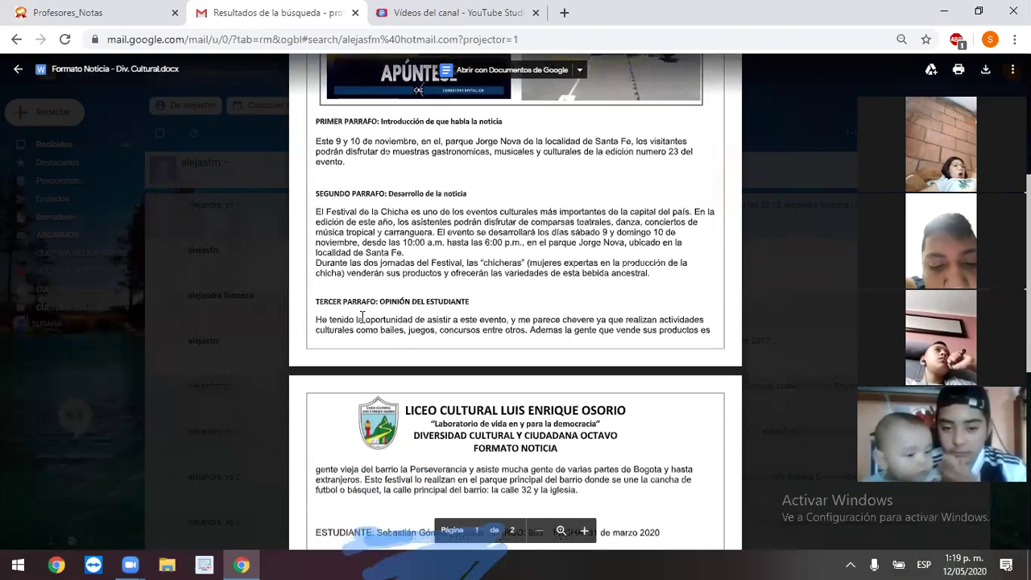
{"action": "scroll", "coordinate": [362, 318], "scroll_direction": "down", "scroll_amount": 1}
{"action": "scroll", "coordinate": [362, 317], "scroll_direction": "down", "scroll_amount": 1}
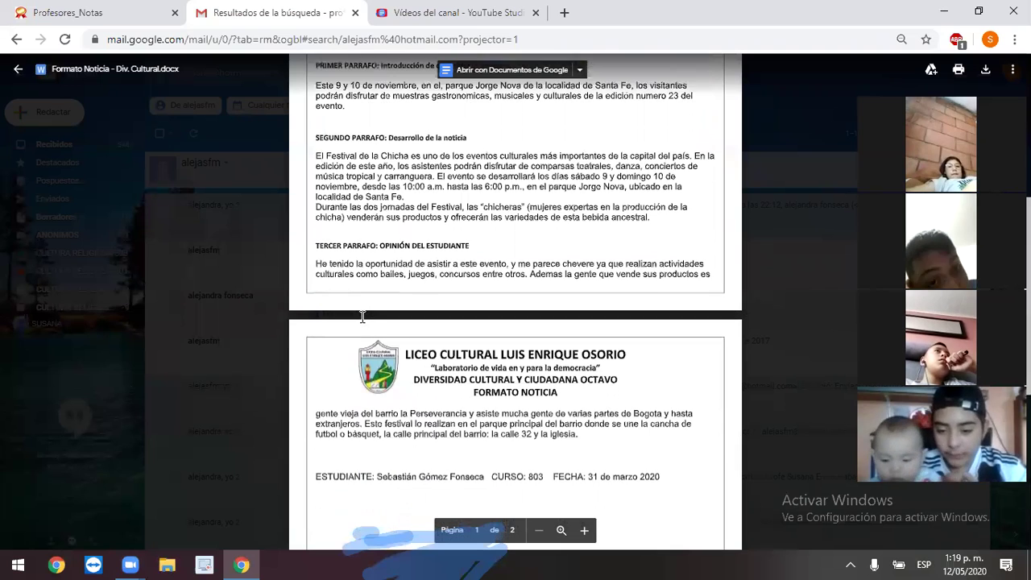
{"action": "scroll", "coordinate": [362, 316], "scroll_direction": "down", "scroll_amount": 1}
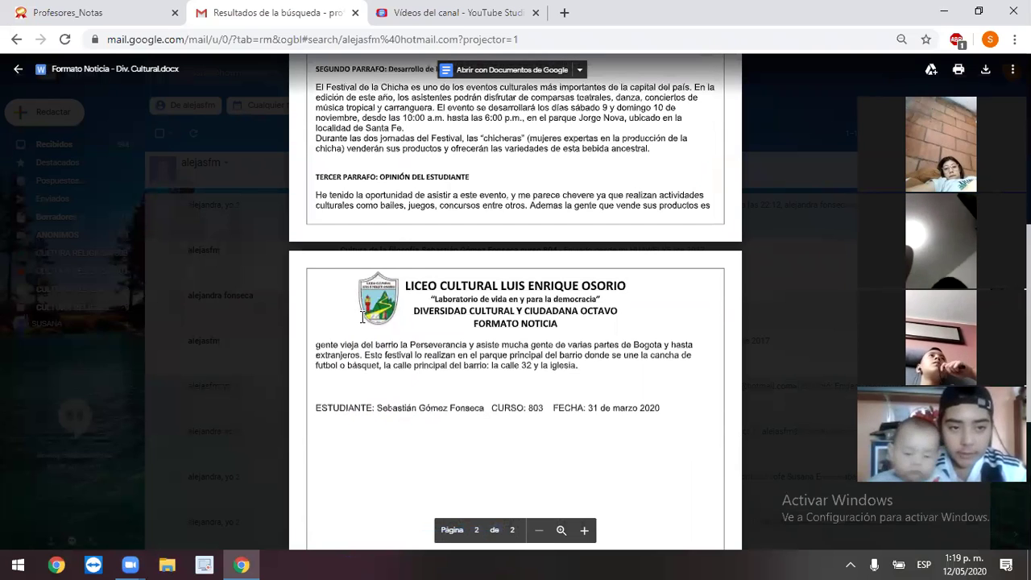
{"action": "scroll", "coordinate": [362, 316], "scroll_direction": "up", "scroll_amount": 1}
{"action": "scroll", "coordinate": [362, 317], "scroll_direction": "down", "scroll_amount": 1}
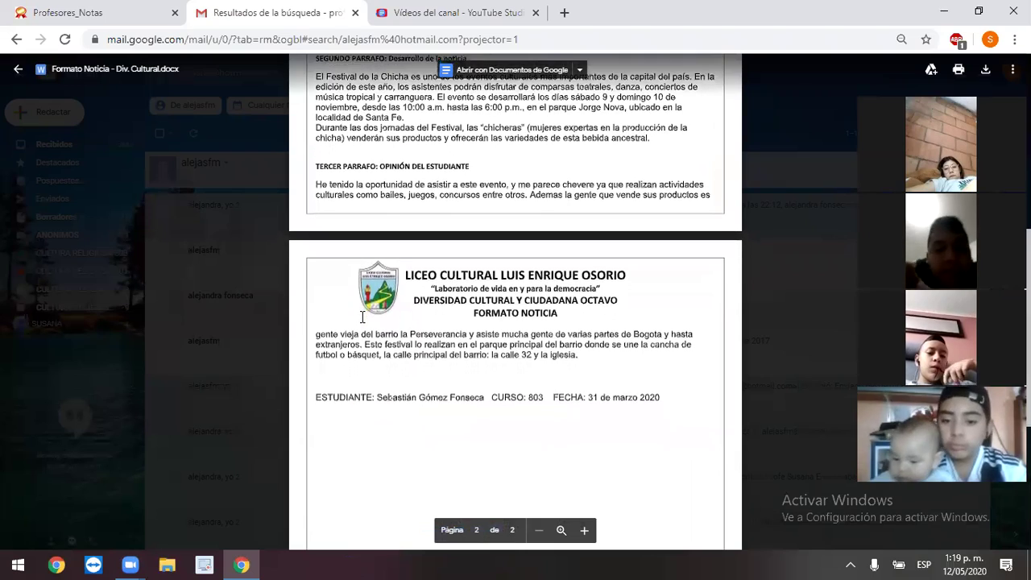
{"action": "scroll", "coordinate": [362, 317], "scroll_direction": "up", "scroll_amount": 3}
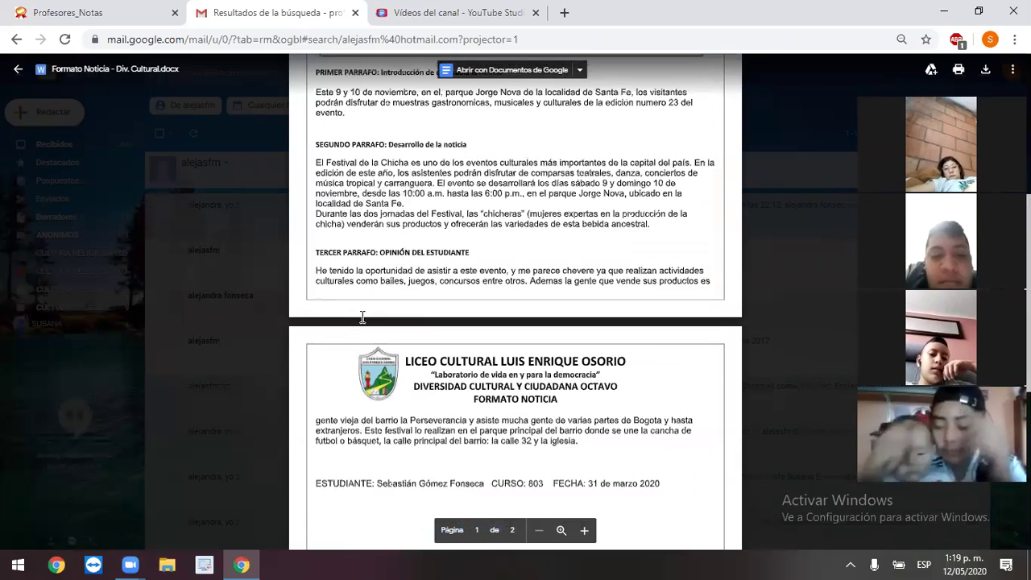
{"action": "scroll", "coordinate": [362, 317], "scroll_direction": "up", "scroll_amount": 1}
{"action": "scroll", "coordinate": [362, 317], "scroll_direction": "down", "scroll_amount": 5}
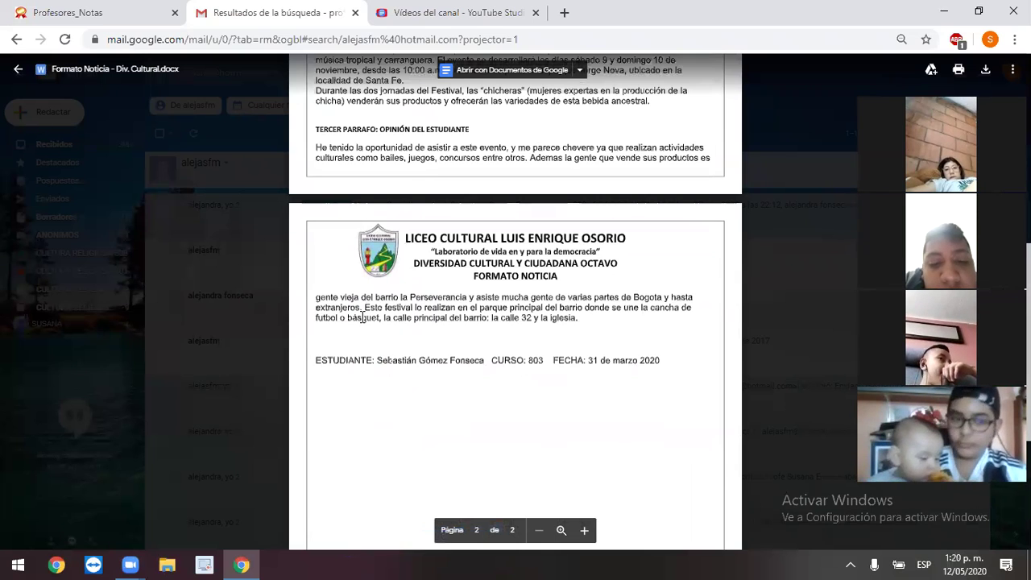
{"action": "scroll", "coordinate": [362, 316], "scroll_direction": "down", "scroll_amount": 4}
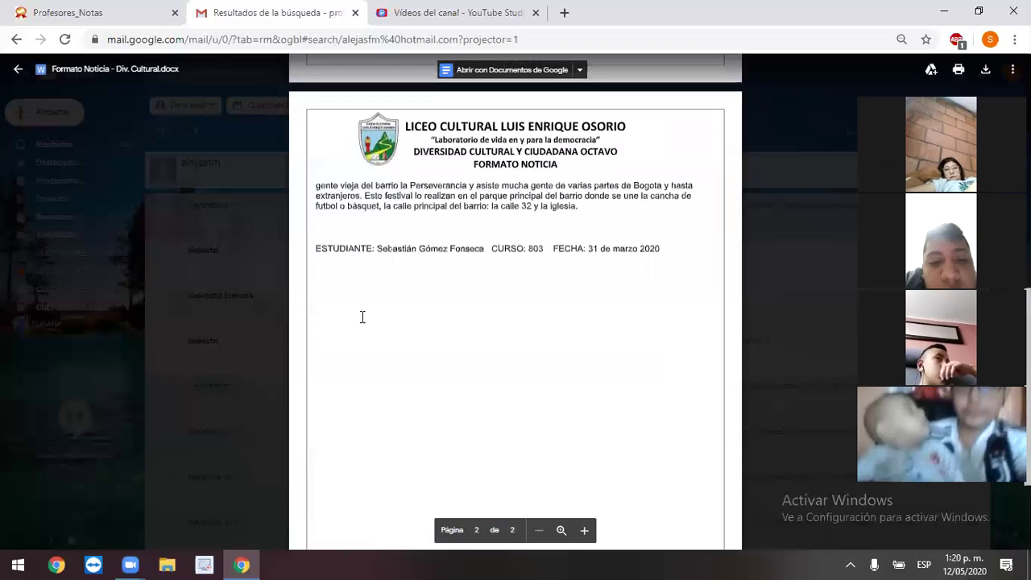
{"action": "scroll", "coordinate": [362, 316], "scroll_direction": "up", "scroll_amount": 3}
{"action": "scroll", "coordinate": [362, 317], "scroll_direction": "up", "scroll_amount": 4}
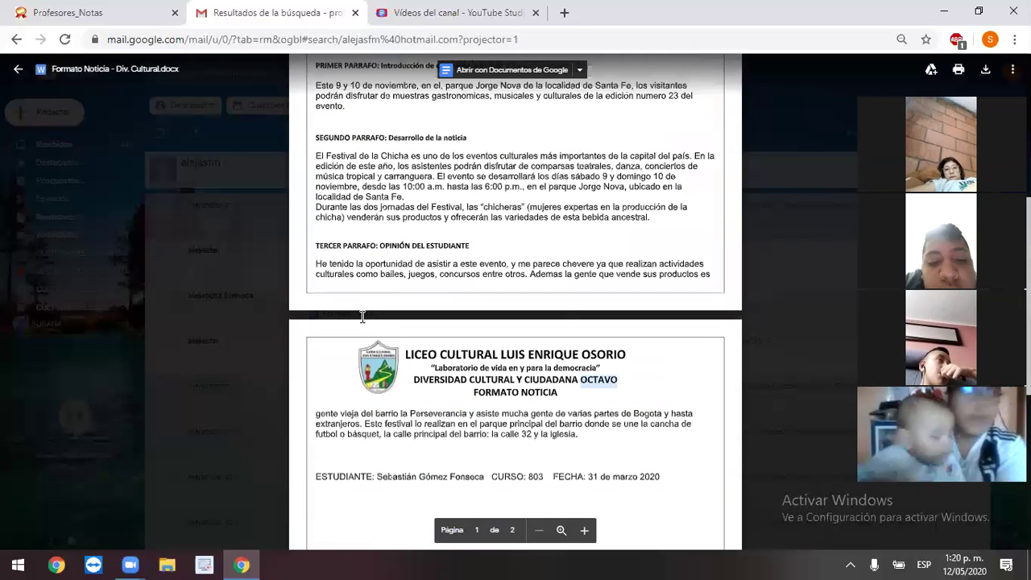
{"action": "scroll", "coordinate": [362, 316], "scroll_direction": "down", "scroll_amount": 5}
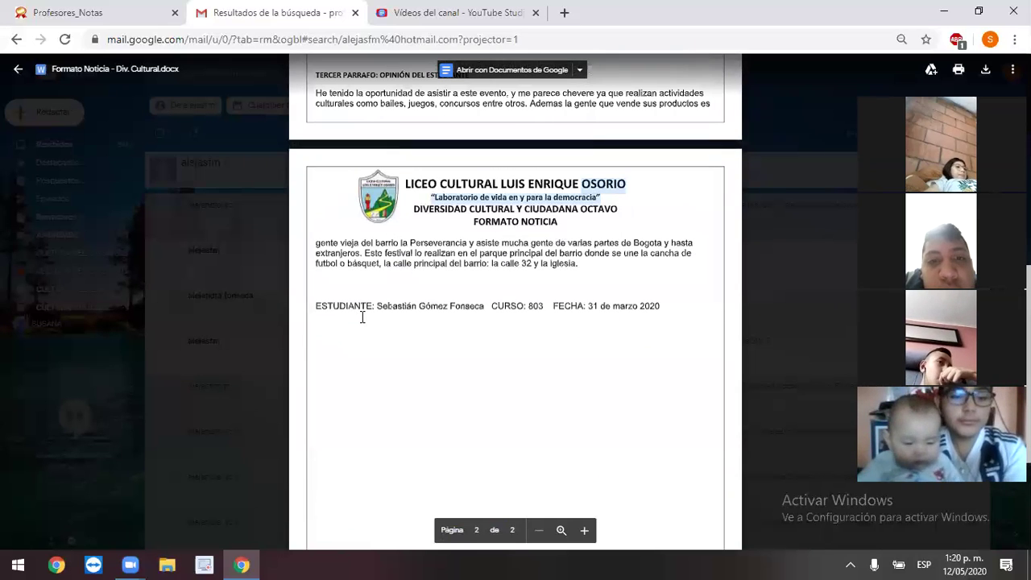
{"action": "scroll", "coordinate": [362, 316], "scroll_direction": "down", "scroll_amount": 2}
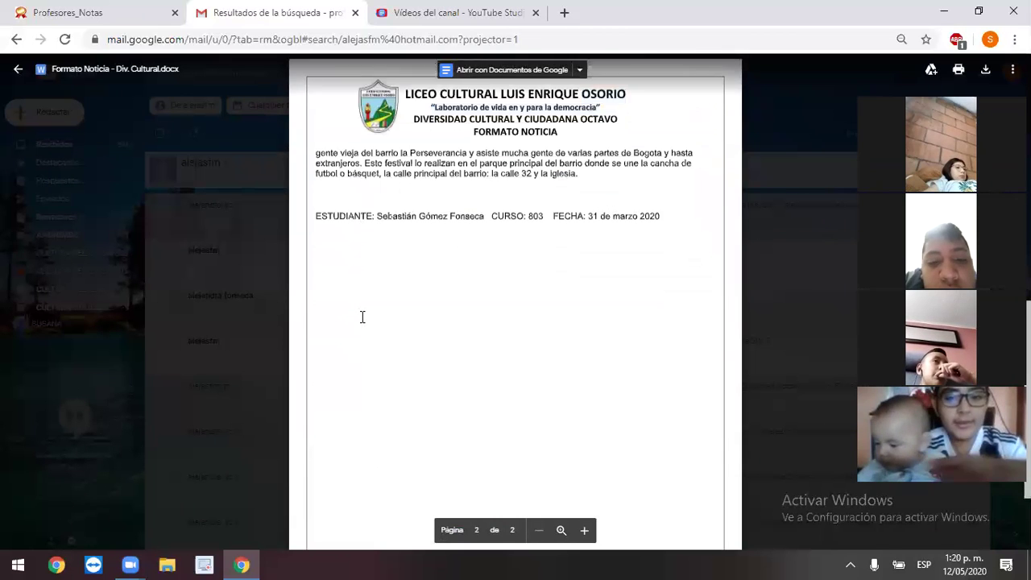
{"action": "scroll", "coordinate": [361, 316], "scroll_direction": "up", "scroll_amount": 1}
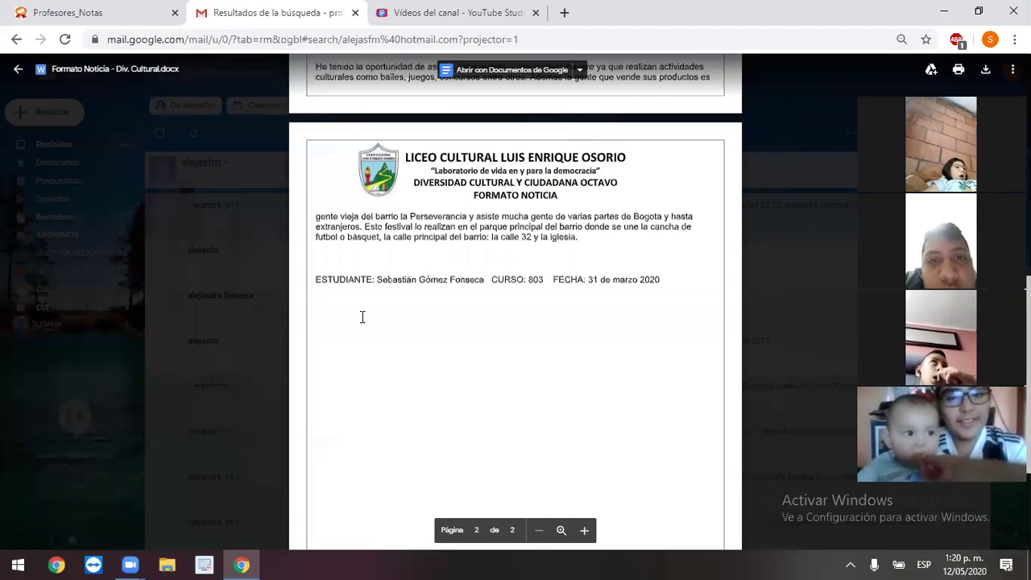
{"action": "scroll", "coordinate": [362, 316], "scroll_direction": "up", "scroll_amount": 15}
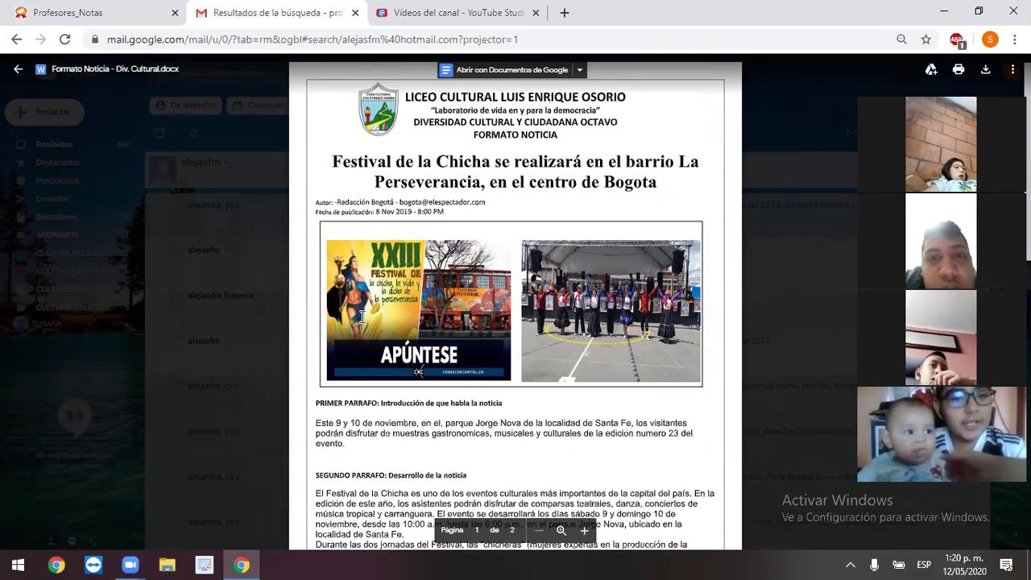
{"action": "scroll", "coordinate": [361, 316], "scroll_direction": "down", "scroll_amount": 15}
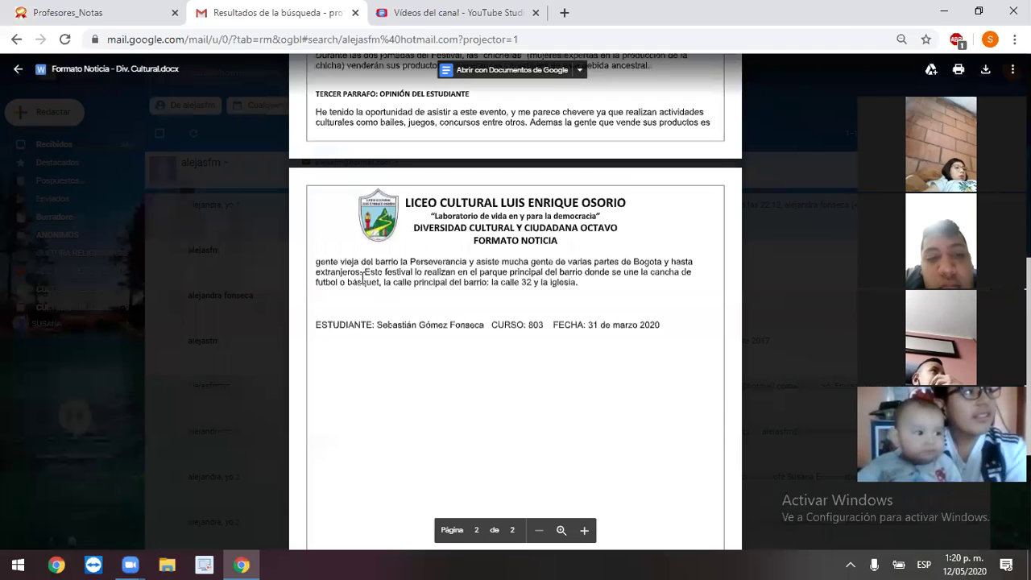
{"action": "scroll", "coordinate": [362, 277], "scroll_direction": "up", "scroll_amount": 15}
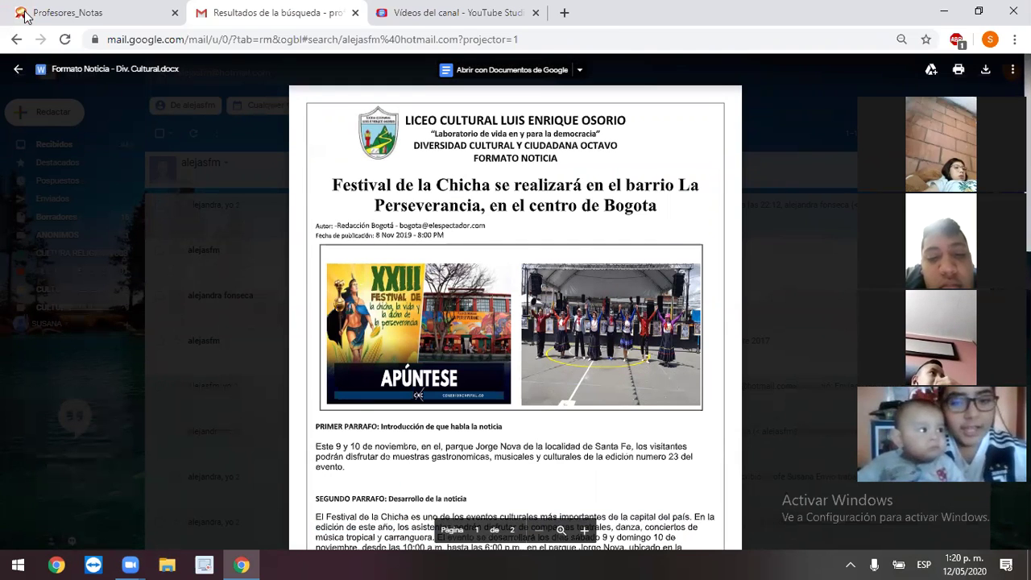
{"action": "left_click", "coordinate": [16, 70]}
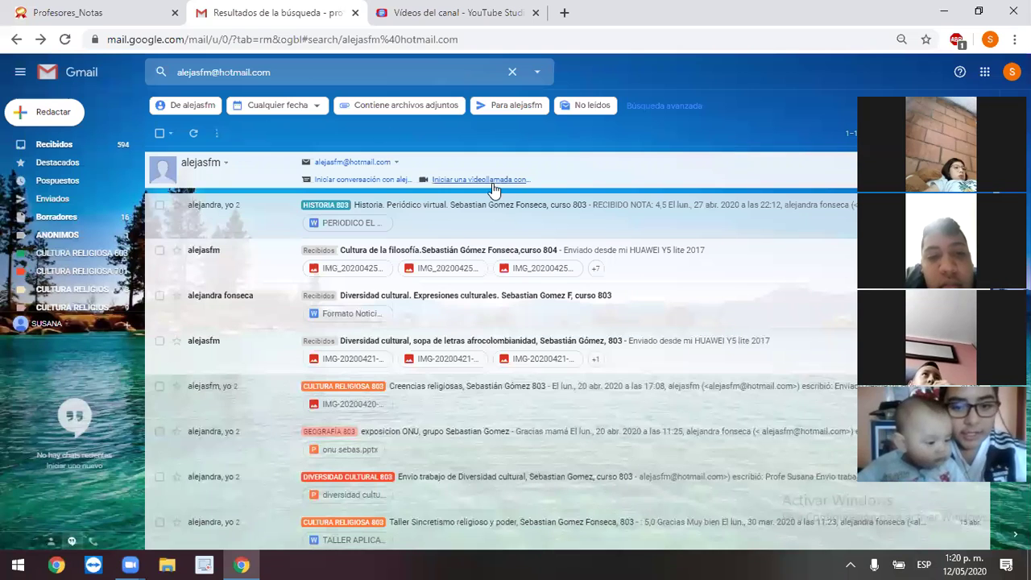
Switch to the grade sheet, close the partial-grade concepts, and enter 5.0 as the row 11 student's N4 grade
{"action": "left_click", "coordinate": [134, 10]}
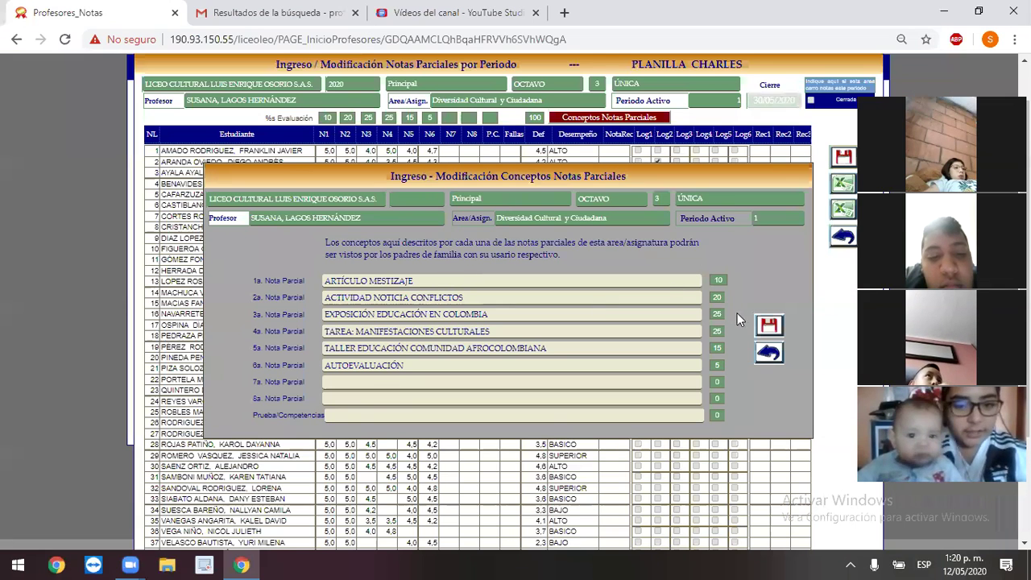
{"action": "left_click", "coordinate": [769, 326]}
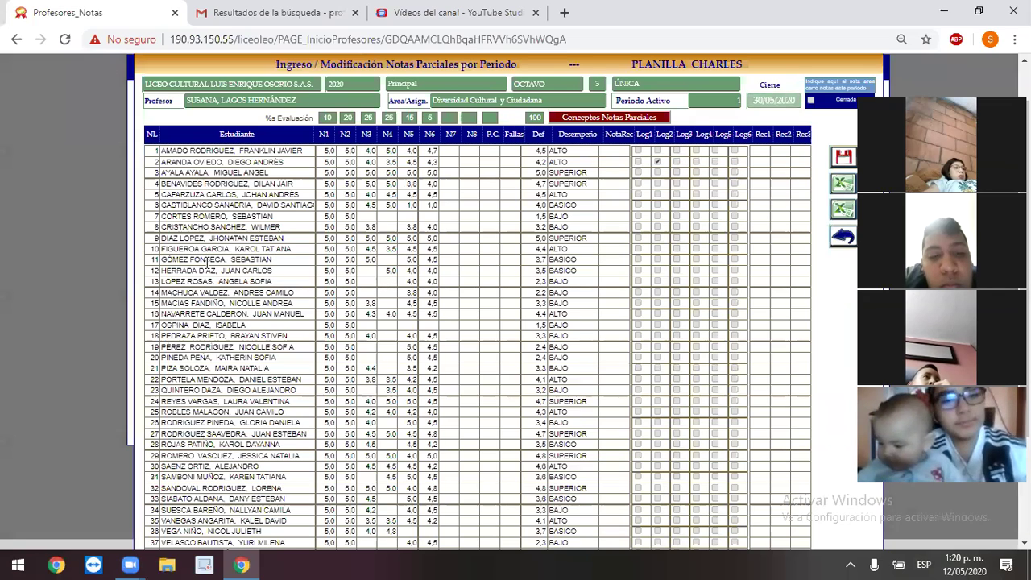
{"action": "left_click", "coordinate": [389, 259]}
{"action": "type", "text": "5.0"}
{"action": "double_click", "coordinate": [389, 260]}
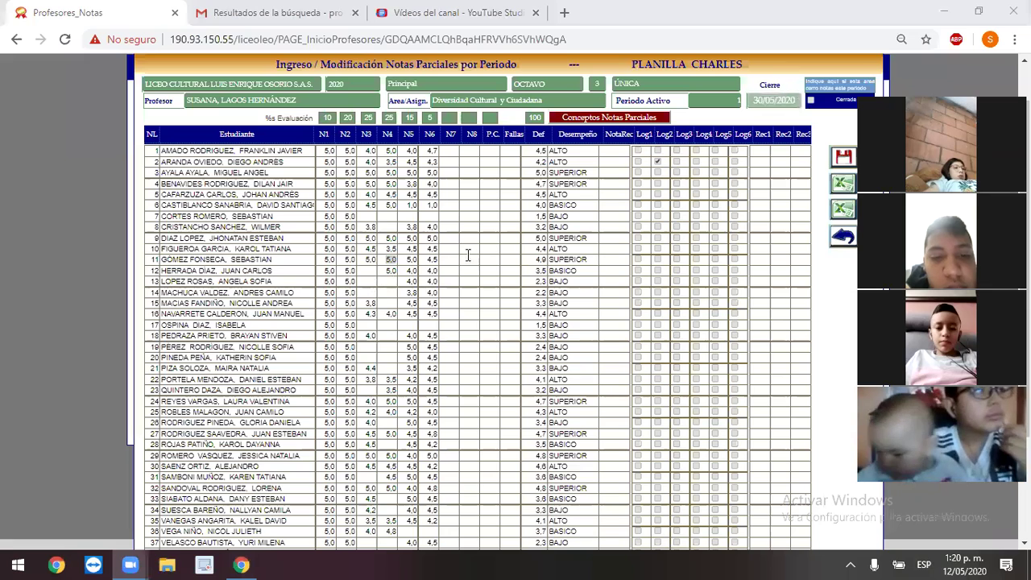
Check the row 12 student's missing N3 grade against the partial-grade concepts and close the concepts
{"action": "left_click", "coordinate": [366, 262]}
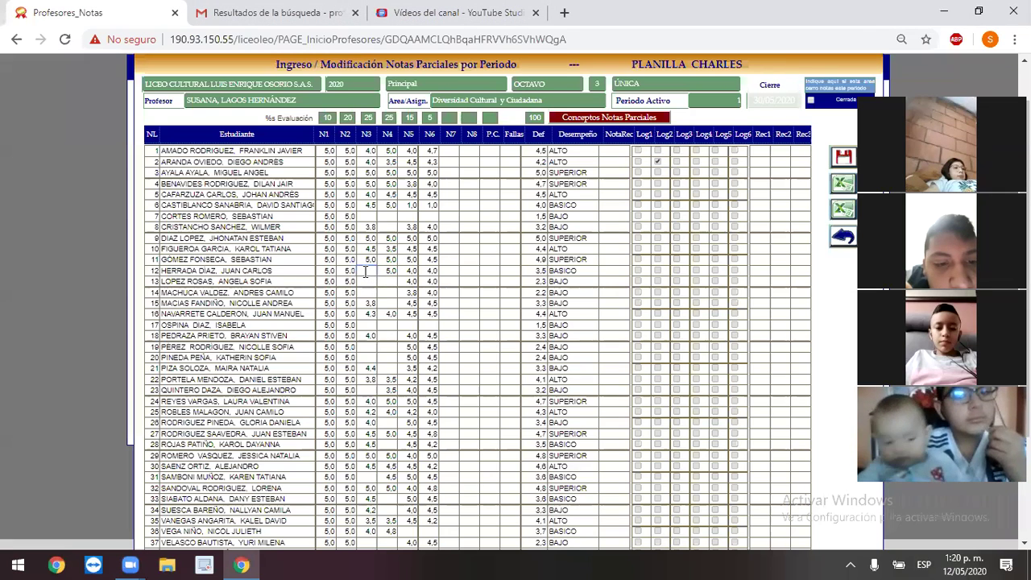
{"action": "left_click", "coordinate": [582, 119]}
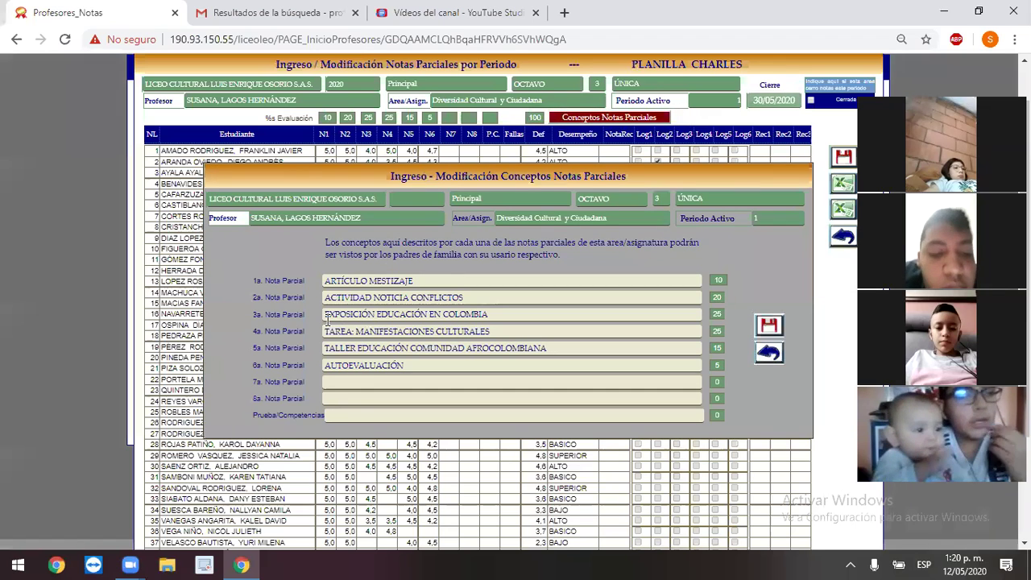
{"action": "left_click", "coordinate": [769, 327]}
Return to Gmail and replace the previous search with the e-mail address used for the row 12 student to list those messages
{"action": "left_click", "coordinate": [342, 12]}
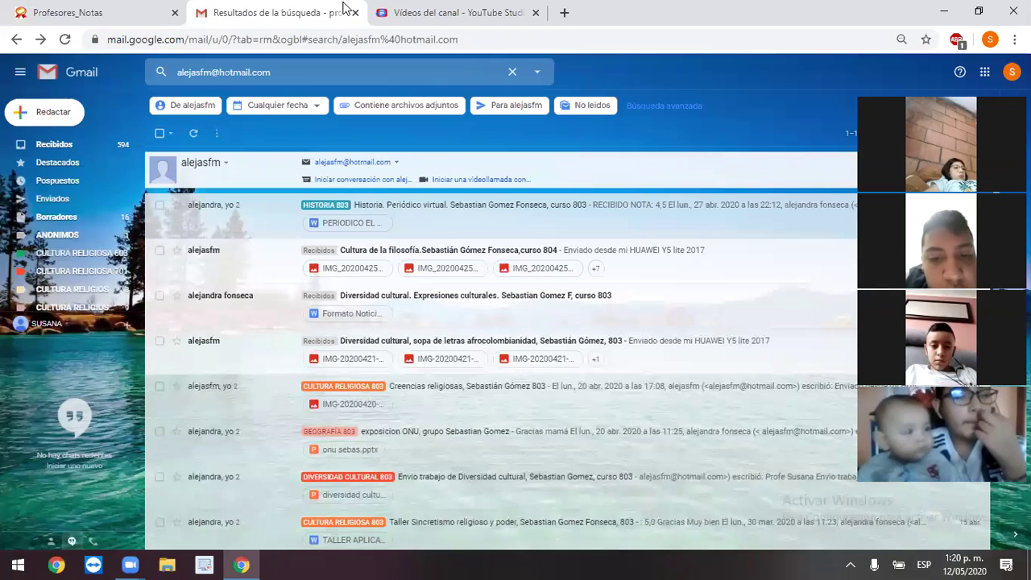
{"action": "left_click", "coordinate": [165, 81]}
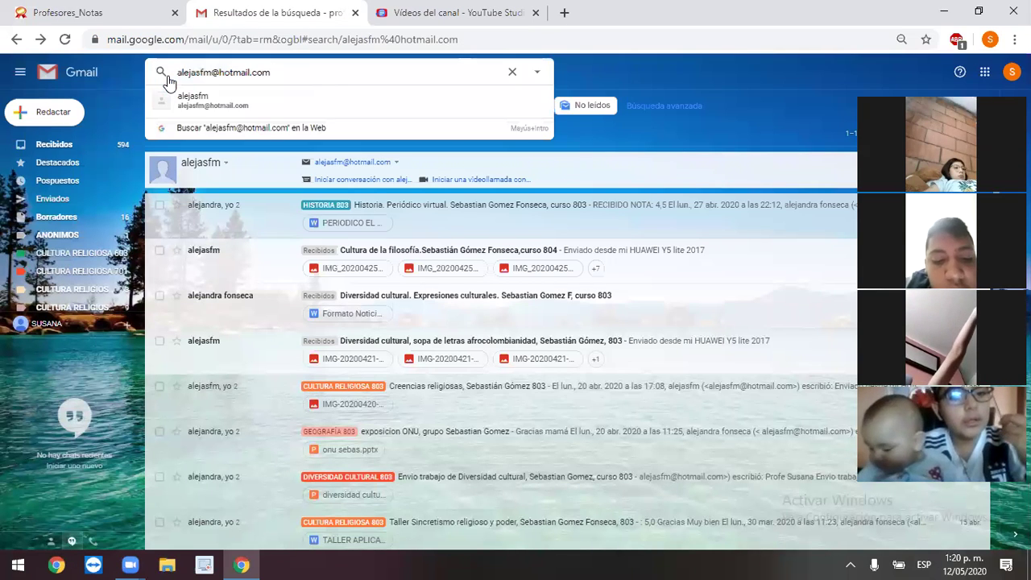
{"action": "key", "text": "BackSpace"}
{"action": "key", "text": "BackSpace"}
{"action": "key", "text": "BackSpace"}
{"action": "key", "text": "BackSpace"}
{"action": "key", "text": "BackSpace"}
{"action": "key", "text": "BackSpace"}
{"action": "key", "text": "BackSpace"}
{"action": "key", "text": "BackSpace"}
{"action": "key", "text": "BackSpace"}
{"action": "key", "text": "BackSpace"}
{"action": "key", "text": "BackSpace"}
{"action": "key", "text": "BackSpace"}
{"action": "key", "text": "BackSpace"}
{"action": "key", "text": "BackSpace"}
{"action": "key", "text": "BackSpace"}
{"action": "key", "text": "BackSpace"}
{"action": "key", "text": "BackSpace"}
{"action": "key", "text": "BackSpace"}
{"action": "key", "text": "BackSpace"}
{"action": "key", "text": "BackSpace"}
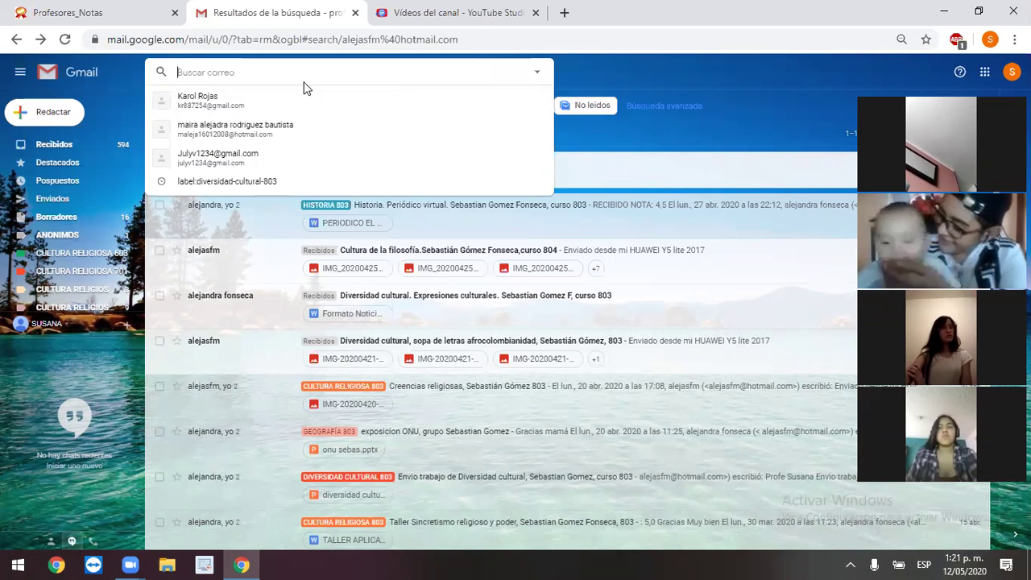
{"action": "type", "text": "kat"}
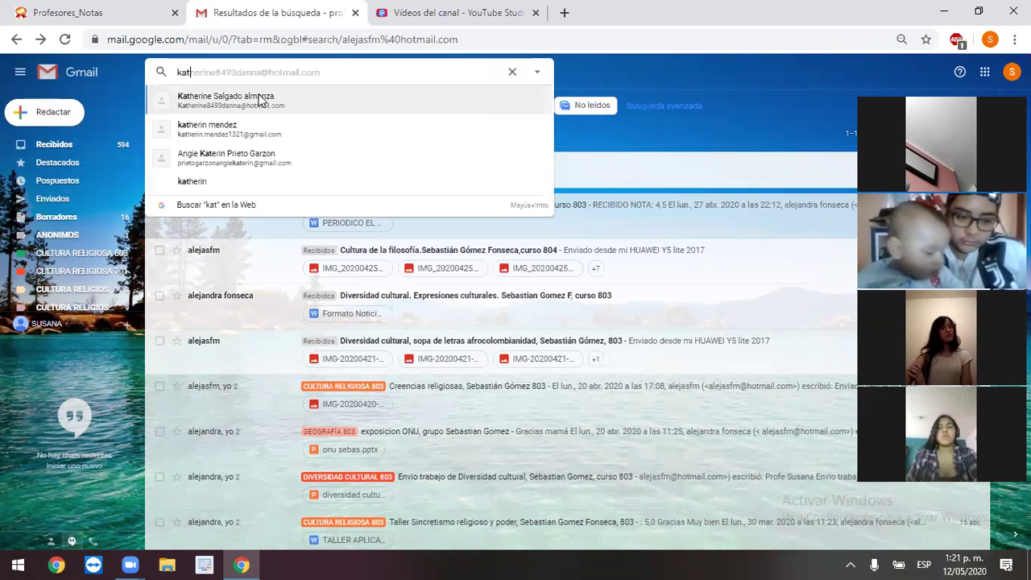
{"action": "left_click", "coordinate": [233, 108]}
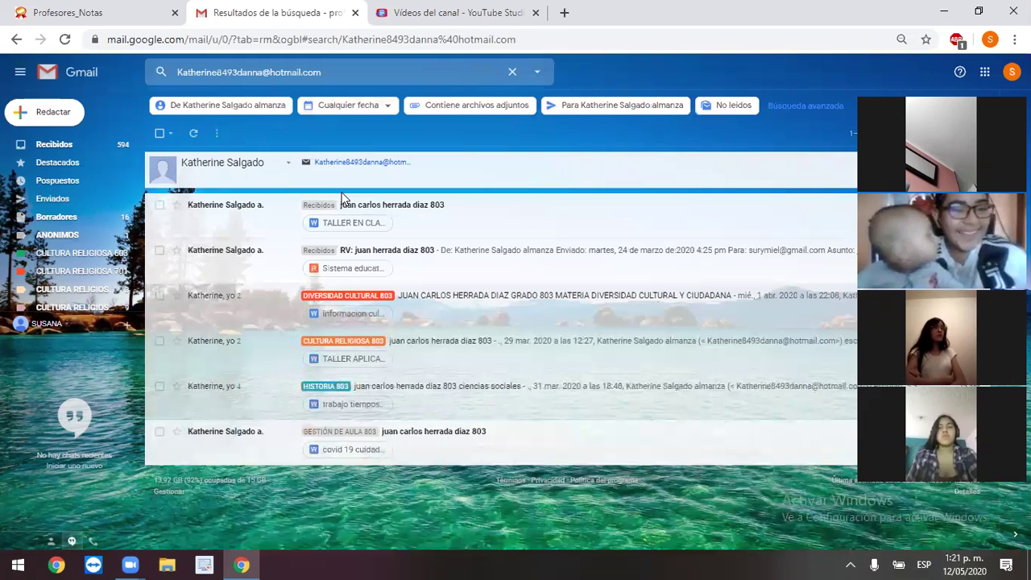
Open the attached presentation Sistema educativo colombiano.pptx from the row 12 student's forwarded message
{"action": "left_click", "coordinate": [344, 270]}
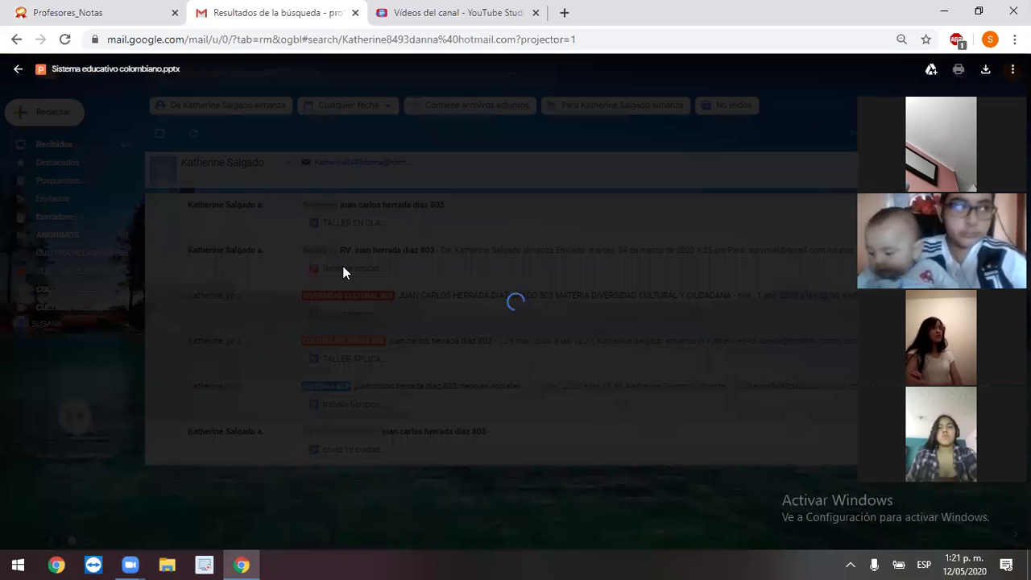